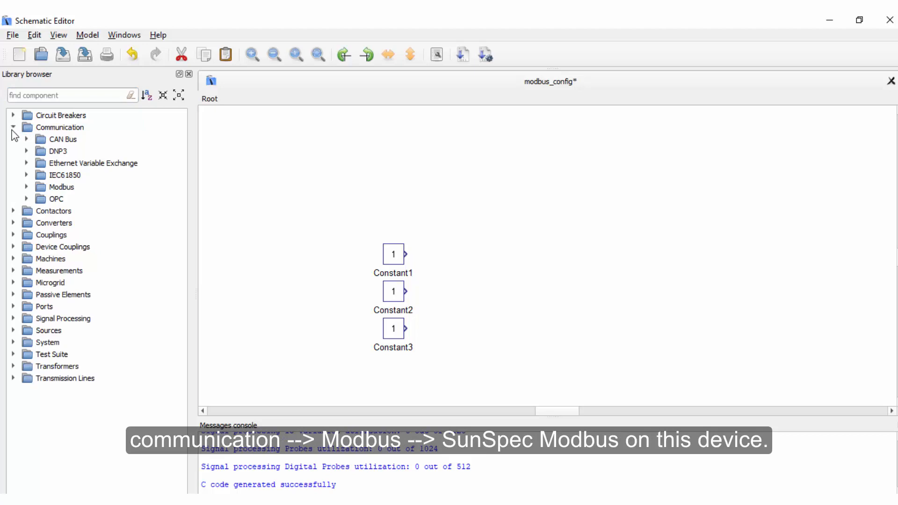
- Place a SunSpec Modbus Device from the Communication library's Modbus group beside the constants and open its properties
{"action": "left_click", "coordinate": [27, 188]}
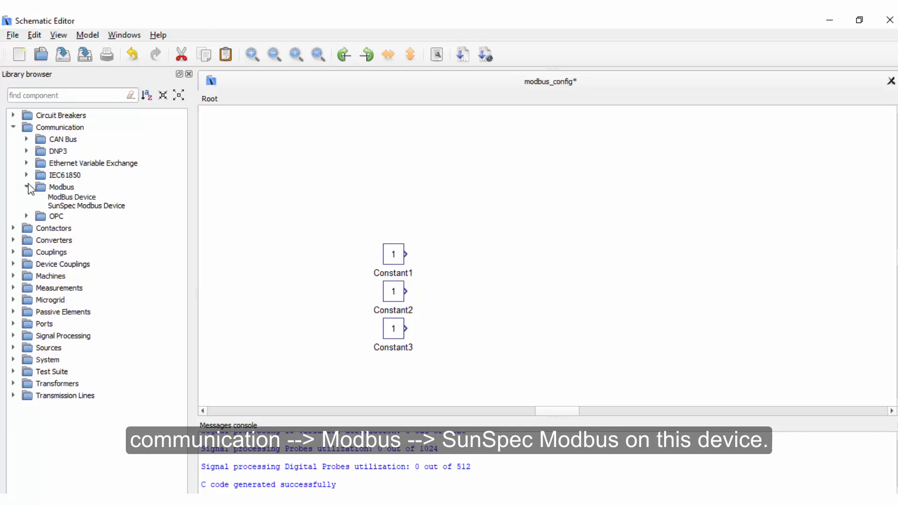
{"action": "left_click_drag", "start_coordinate": [87, 207], "coordinate": [551, 277]}
{"action": "left_click", "coordinate": [762, 291]}
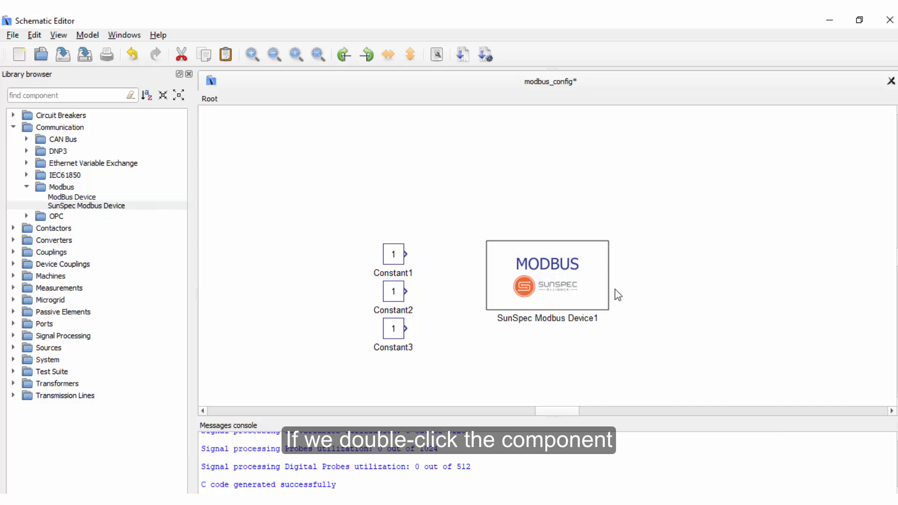
{"action": "left_click", "coordinate": [554, 290]}
{"action": "double_click", "coordinate": [555, 291]}
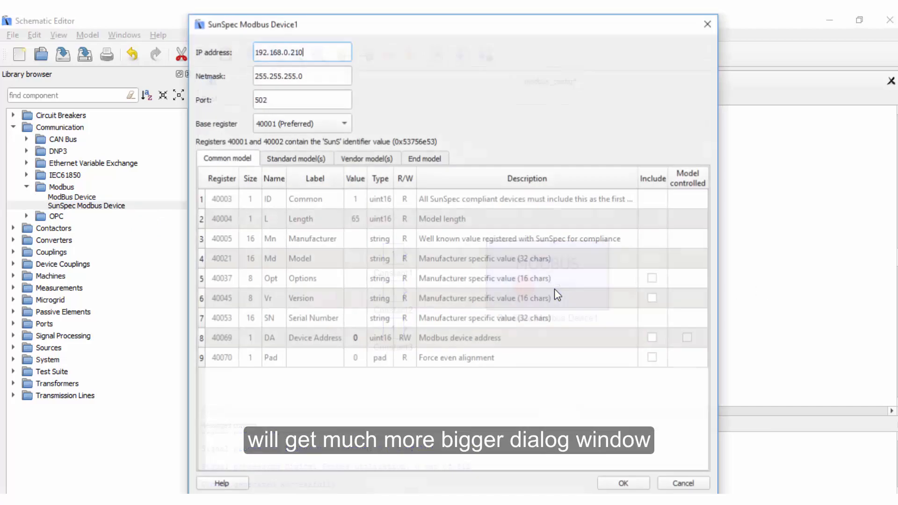
{"action": "left_click_drag", "start_coordinate": [484, 25], "coordinate": [497, 30]}
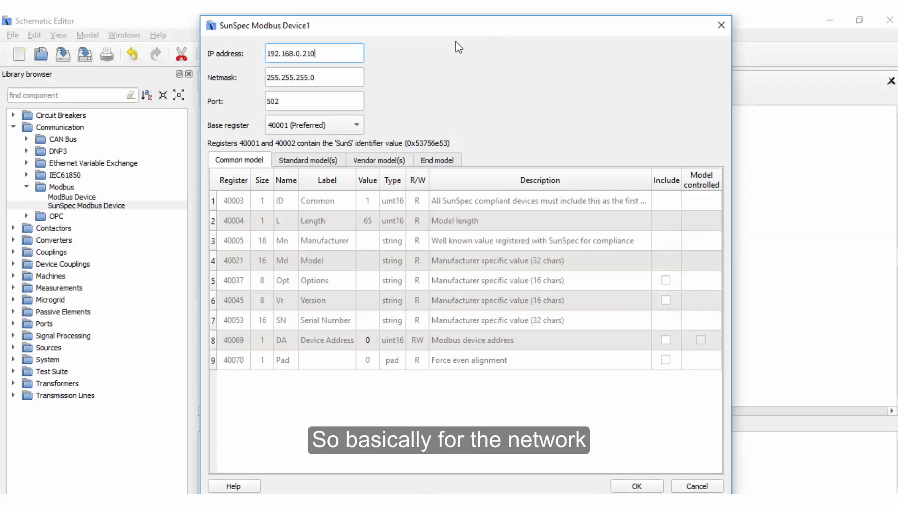
- Check the device's netmask and port, and choose 40001 (Preferred) as the base register
{"action": "left_click", "coordinate": [338, 75]}
{"action": "left_click", "coordinate": [328, 100]}
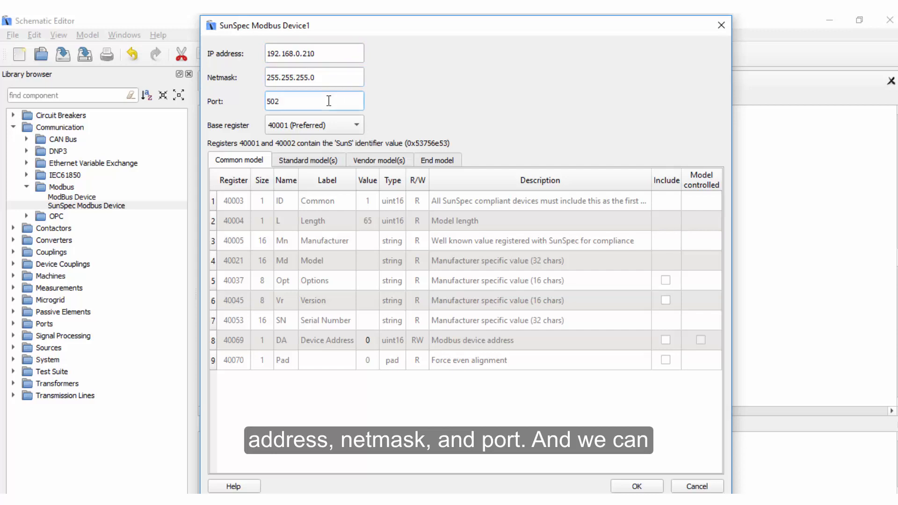
{"action": "left_click", "coordinate": [355, 126]}
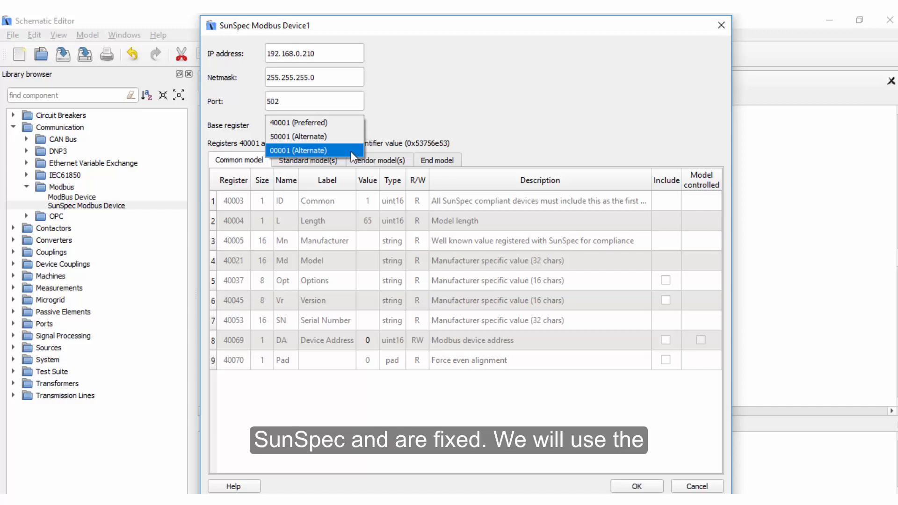
{"action": "left_click", "coordinate": [350, 124]}
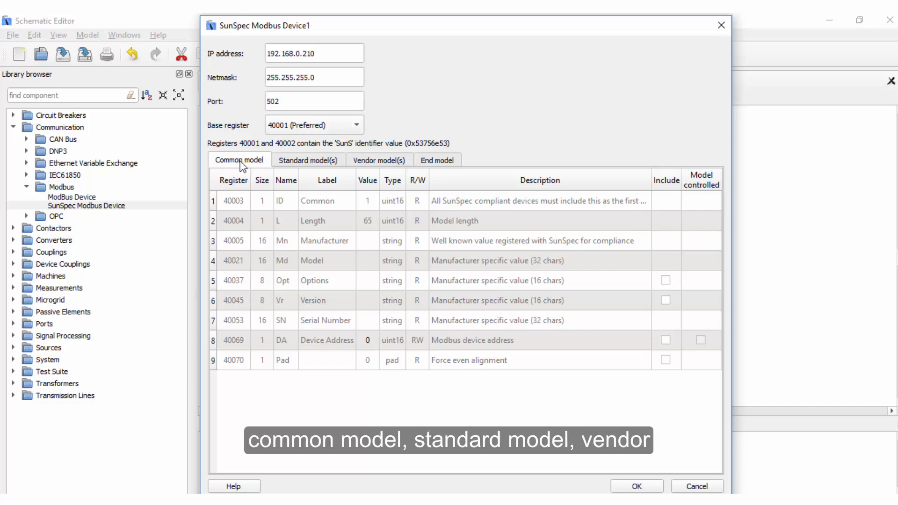
- Examine the standard, vendor and end model pages and the value cells of the common model's registers
{"action": "left_click", "coordinate": [305, 160]}
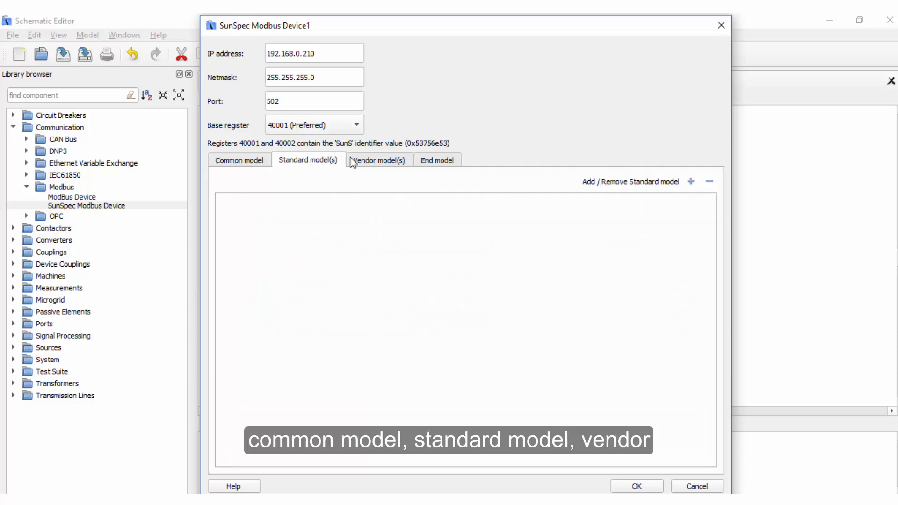
{"action": "left_click", "coordinate": [374, 161]}
{"action": "left_click", "coordinate": [431, 162]}
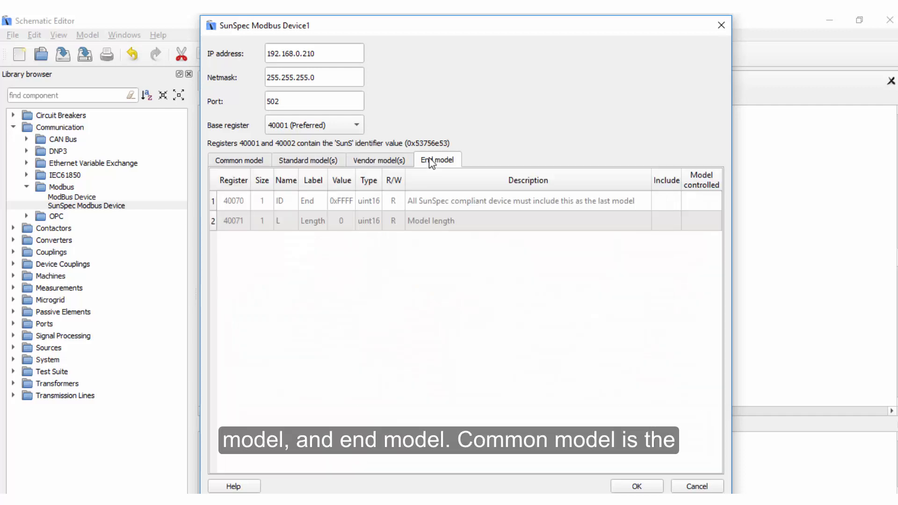
{"action": "left_click", "coordinate": [237, 164]}
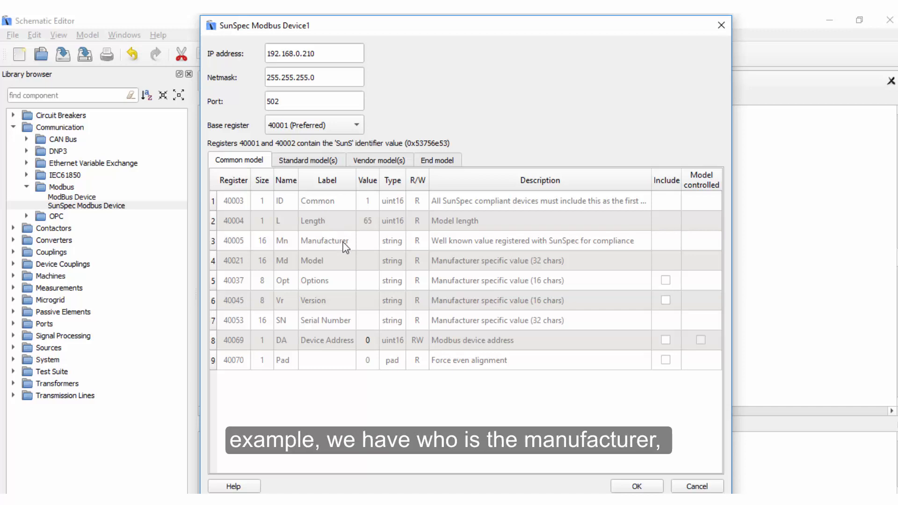
{"action": "left_click", "coordinate": [364, 241]}
{"action": "left_click", "coordinate": [364, 260]}
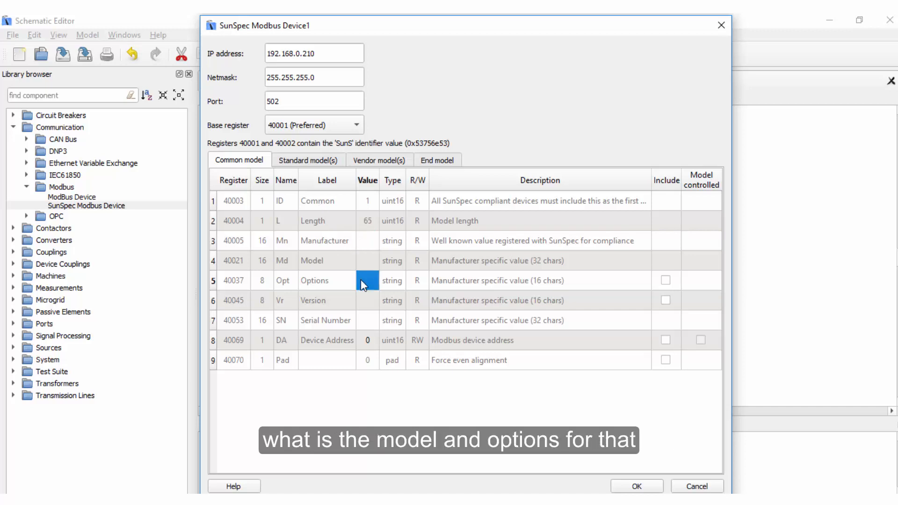
{"action": "left_click", "coordinate": [360, 298]}
{"action": "left_click", "coordinate": [361, 321]}
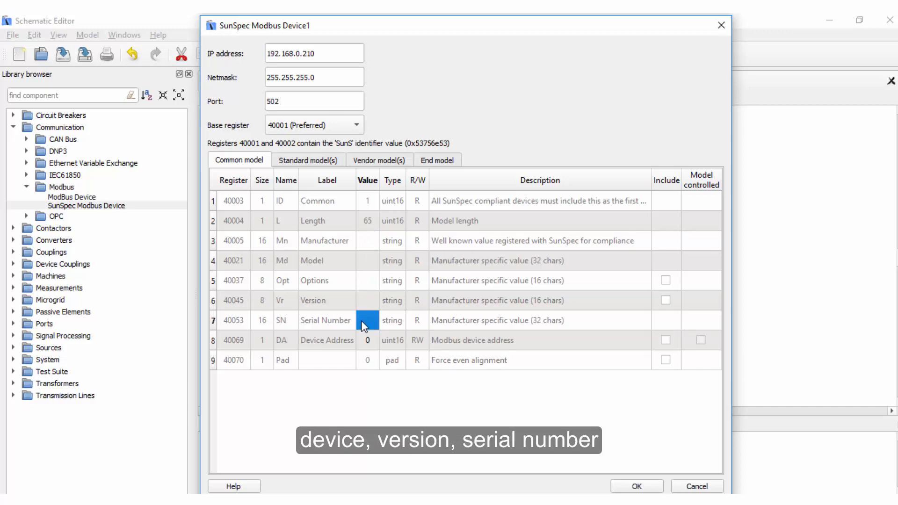
{"action": "left_click", "coordinate": [364, 341]}
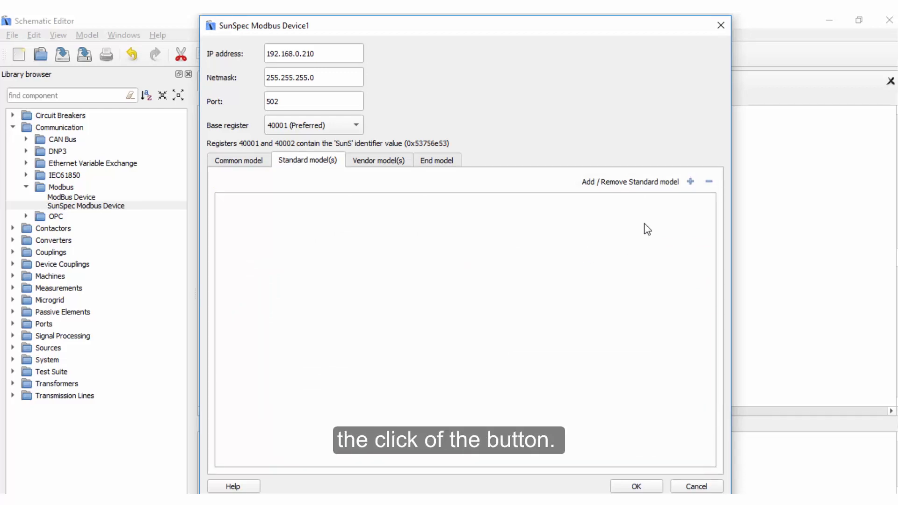
- Add the standard model 113 - Inverter (Three Phase) FLOAT to the device
{"action": "left_click", "coordinate": [691, 182]}
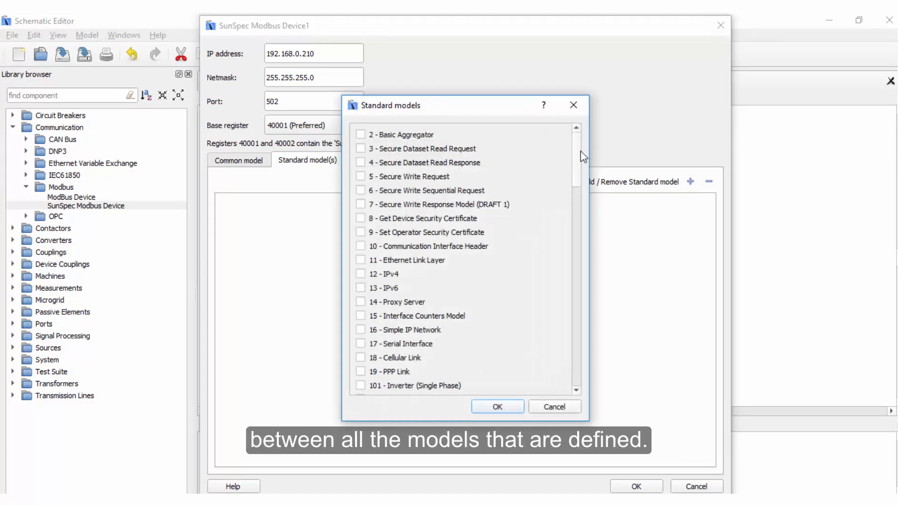
{"action": "scroll", "coordinate": [579, 176], "scroll_direction": "down", "scroll_amount": 2}
{"action": "left_click_drag", "start_coordinate": [580, 177], "coordinate": [585, 149]}
{"action": "scroll", "coordinate": [515, 202], "scroll_direction": "down", "scroll_amount": 4}
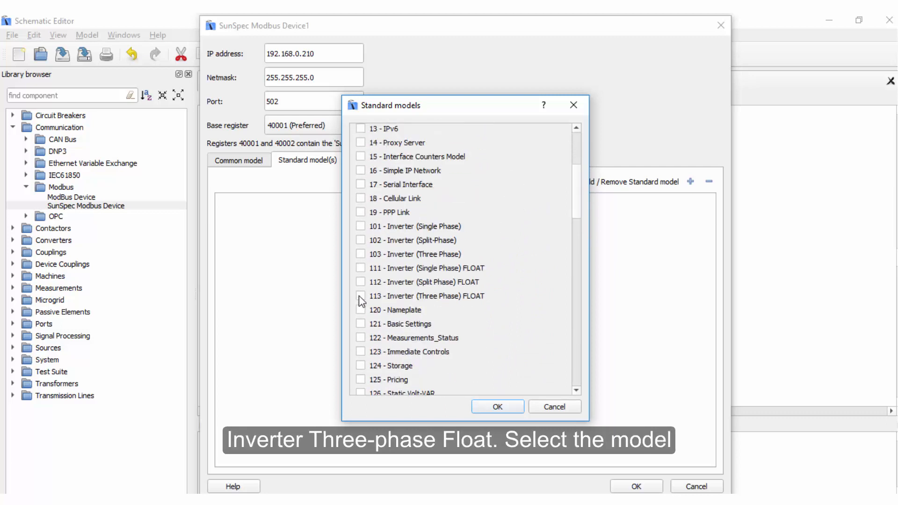
{"action": "left_click", "coordinate": [360, 296]}
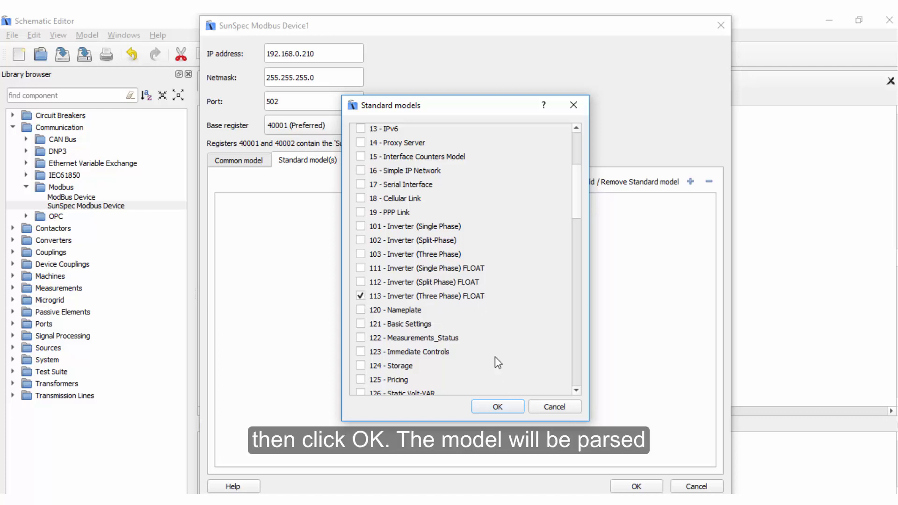
{"action": "left_click", "coordinate": [495, 406]}
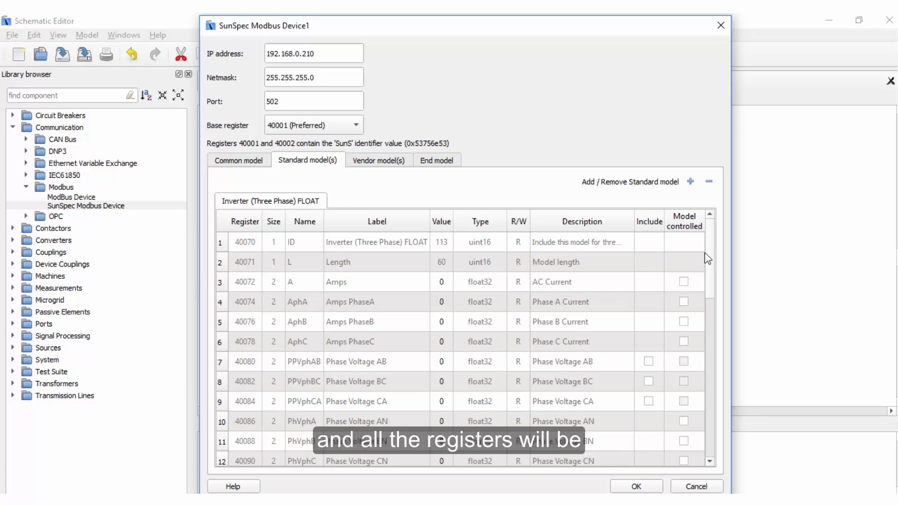
{"action": "left_click_drag", "start_coordinate": [713, 264], "coordinate": [728, 244]}
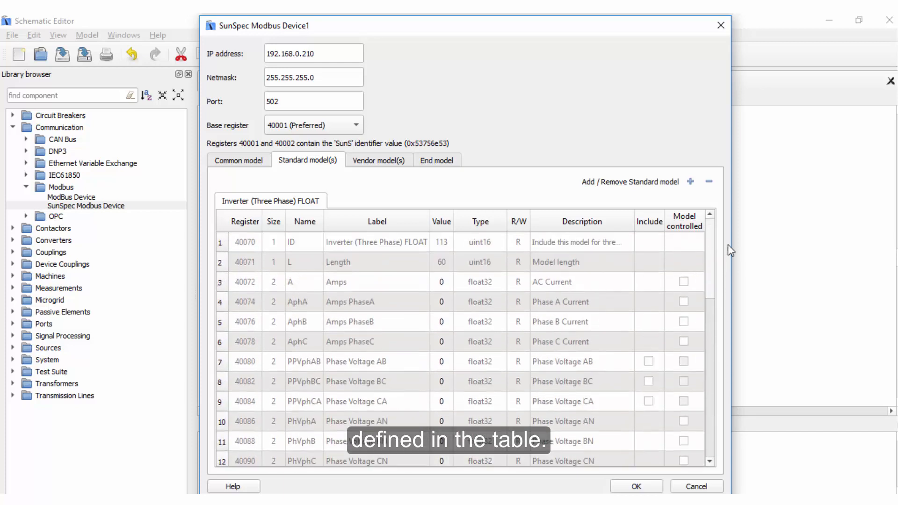
- View the SMDX file chooser for adding a vendor model, and close it without loading a file
{"action": "left_click", "coordinate": [385, 162]}
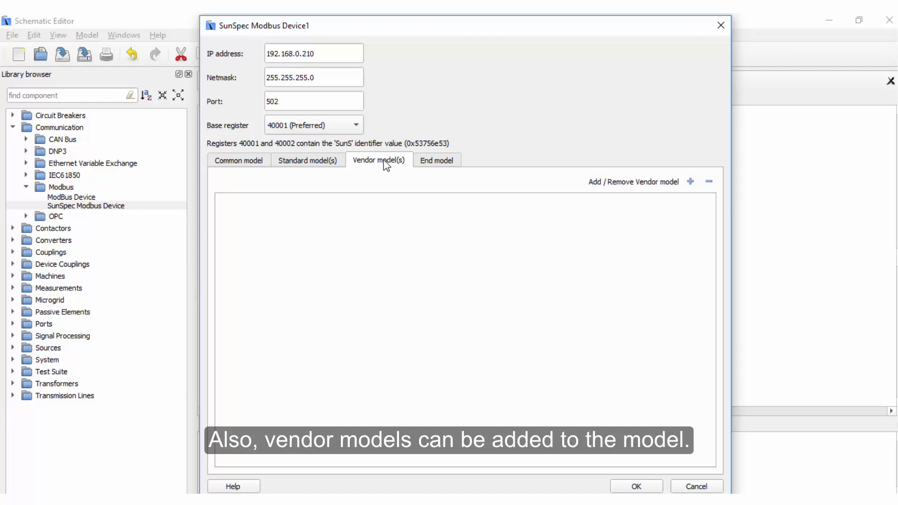
{"action": "left_click", "coordinate": [691, 182]}
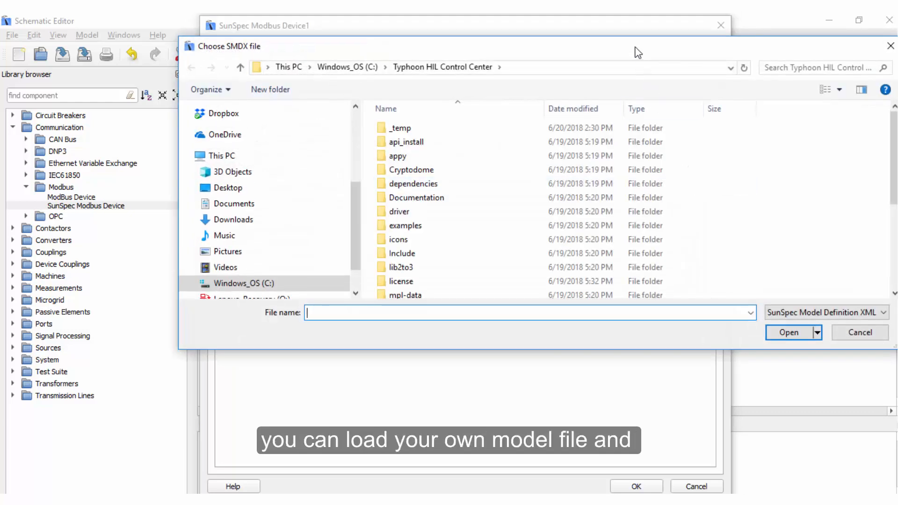
{"action": "left_click_drag", "start_coordinate": [637, 52], "coordinate": [535, 68]}
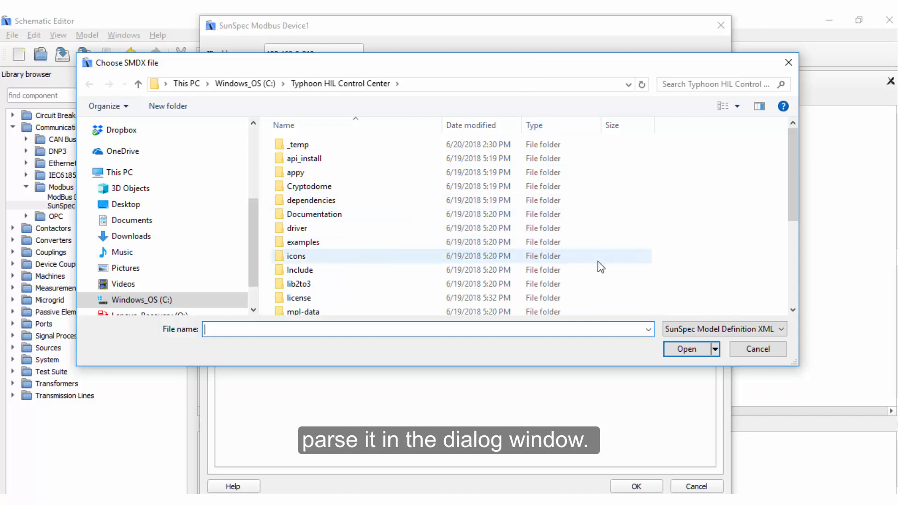
{"action": "left_click", "coordinate": [780, 351]}
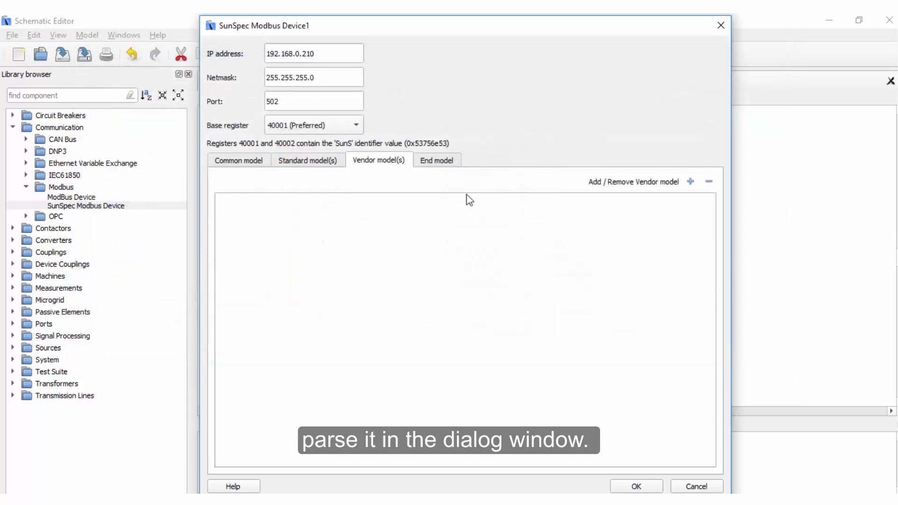
- Examine the end model's registers and the Include and Model controlled columns of the common model
{"action": "left_click", "coordinate": [432, 161]}
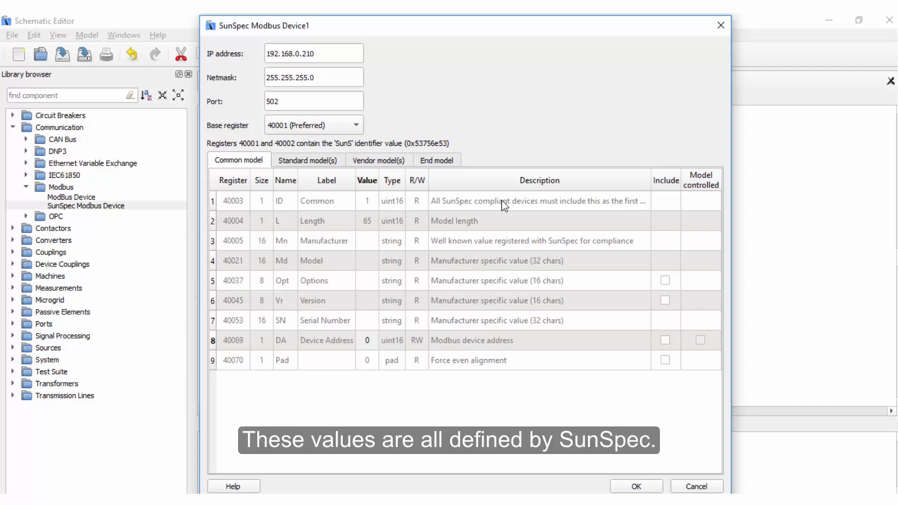
{"action": "left_click", "coordinate": [658, 202]}
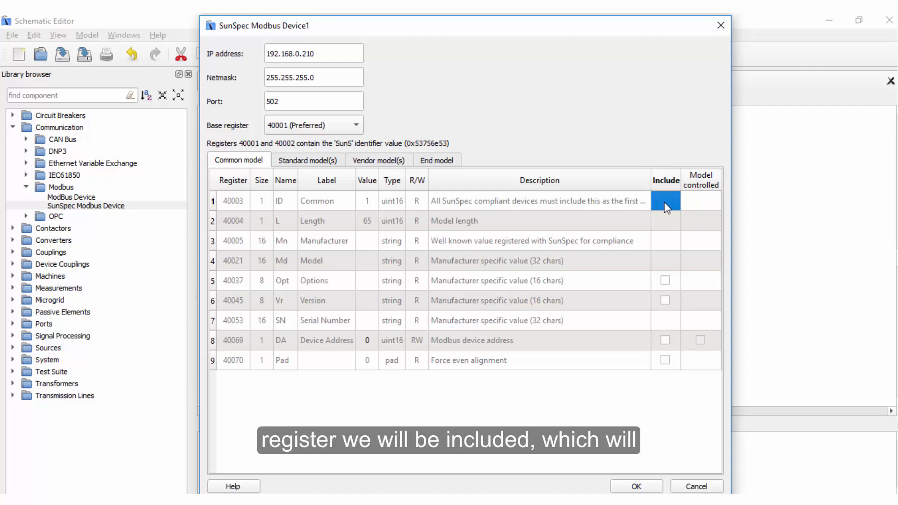
{"action": "left_click", "coordinate": [691, 204]}
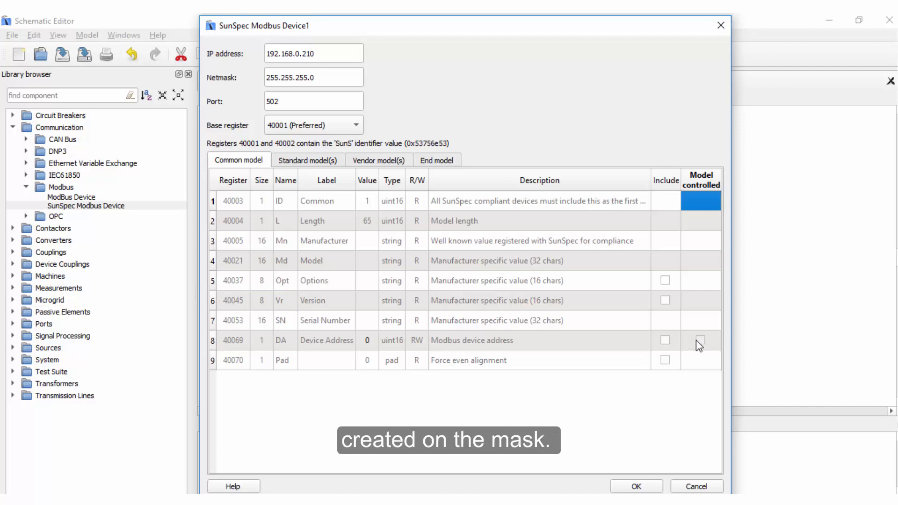
- Set the common model's Manufacturer value to Typhoon HIL and its Model value to HIL 604
{"action": "left_click", "coordinate": [369, 242]}
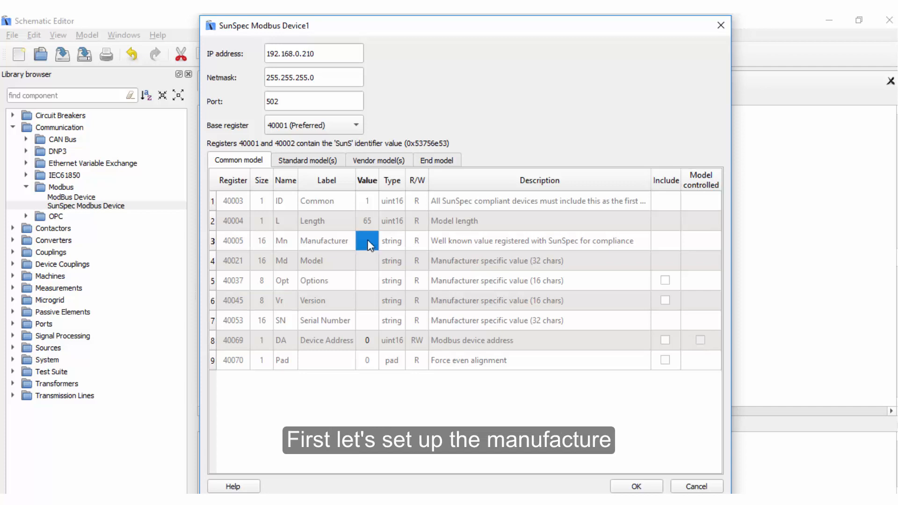
{"action": "type", "text": "Typhoon HIL"}
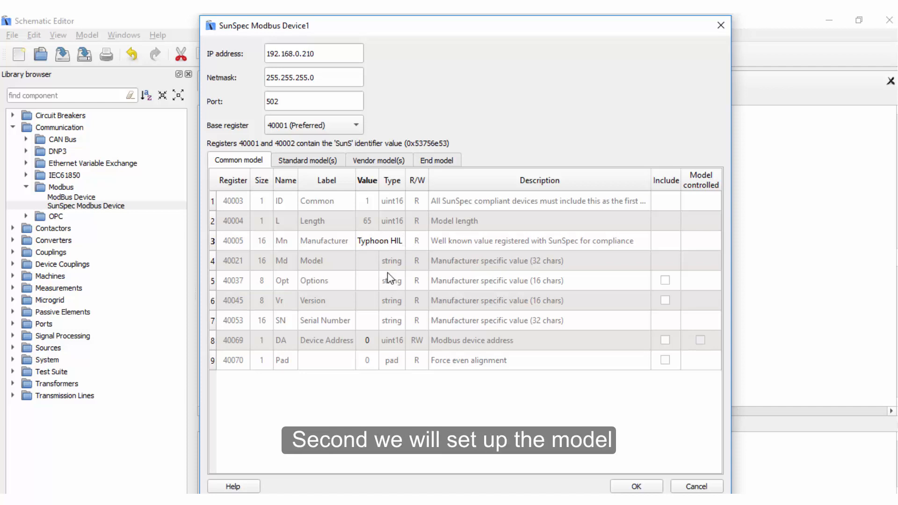
{"action": "left_click", "coordinate": [363, 261]}
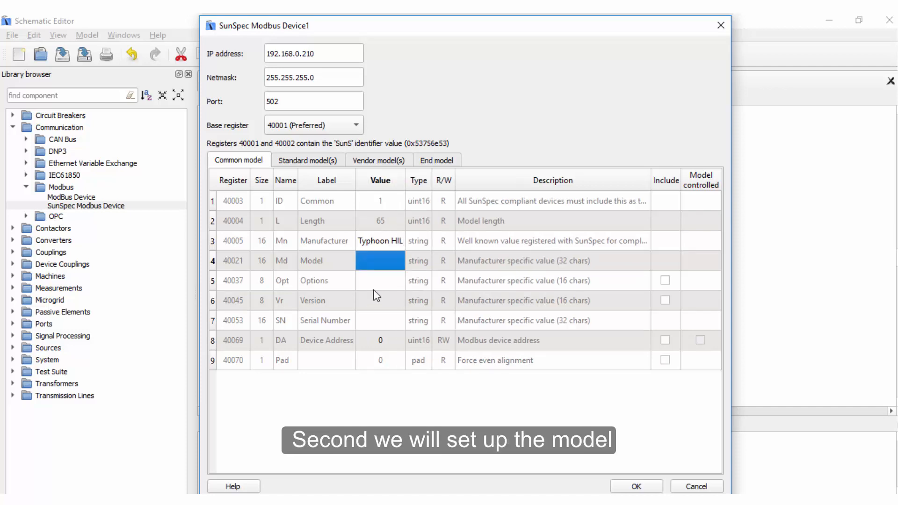
{"action": "type", "text": "HIL 6"}
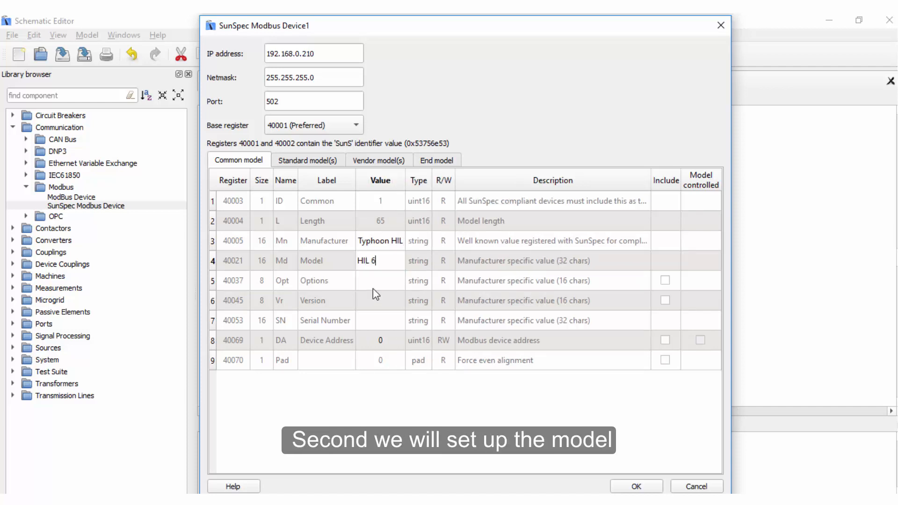
{"action": "type", "text": "04"}
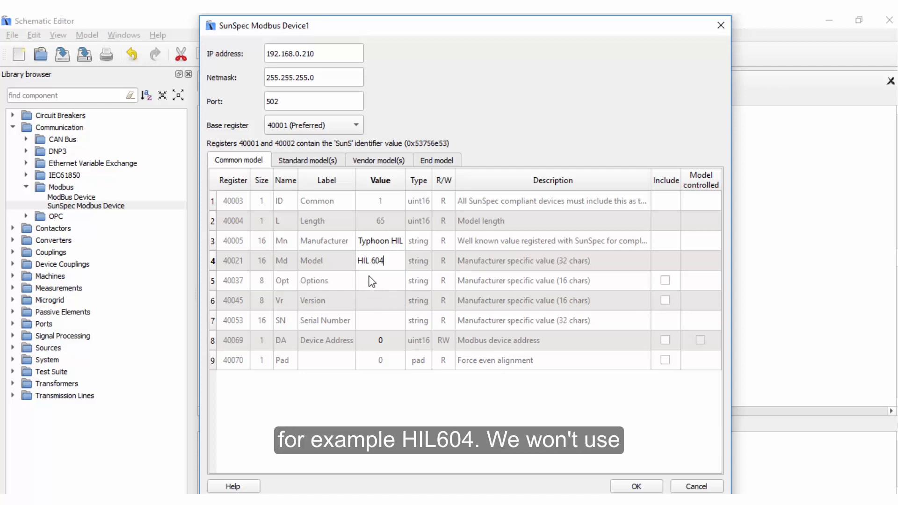
- Leave the Options and Version registers empty and set the common model's Serial Number value to 123456
{"action": "left_click", "coordinate": [372, 281]}
{"action": "left_click", "coordinate": [369, 302]}
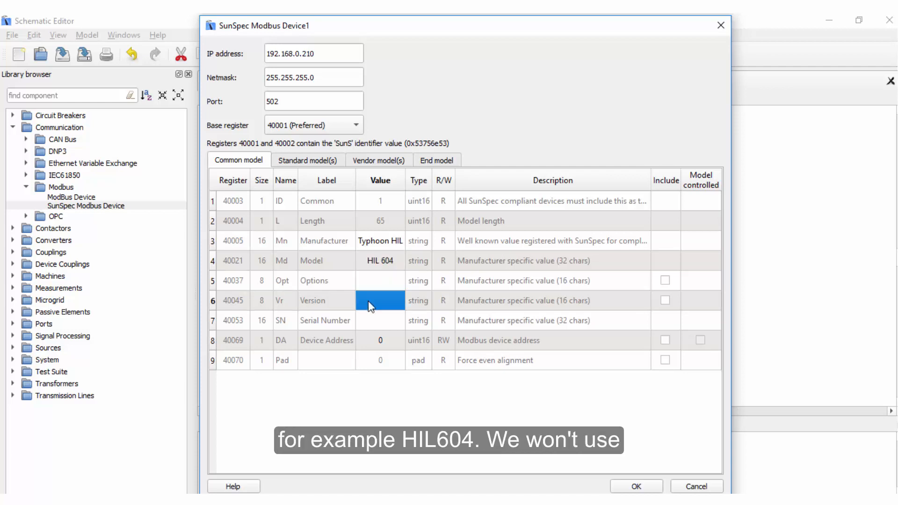
{"action": "left_click", "coordinate": [369, 319]}
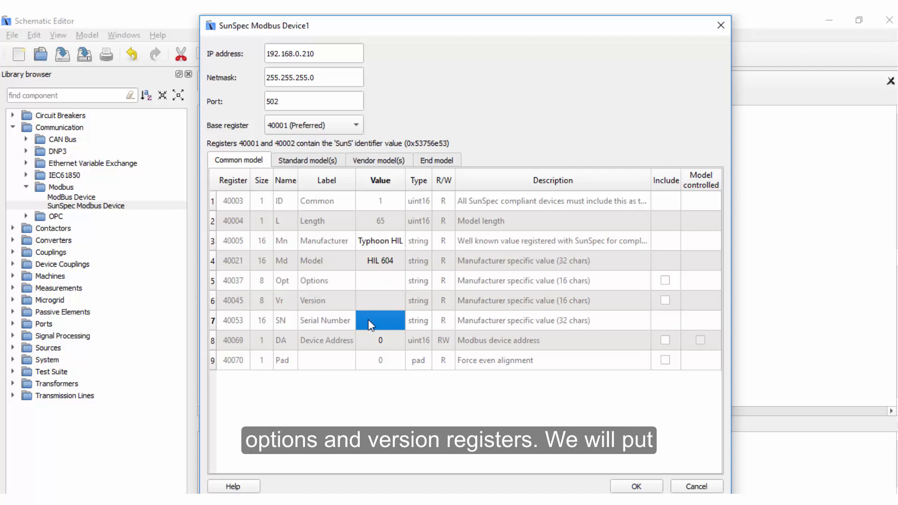
{"action": "type", "text": "123456"}
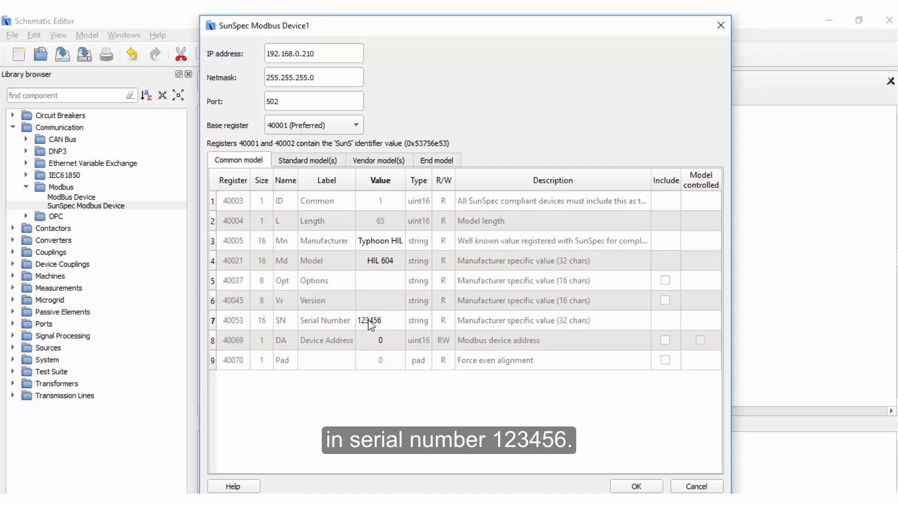
{"action": "left_click", "coordinate": [395, 373]}
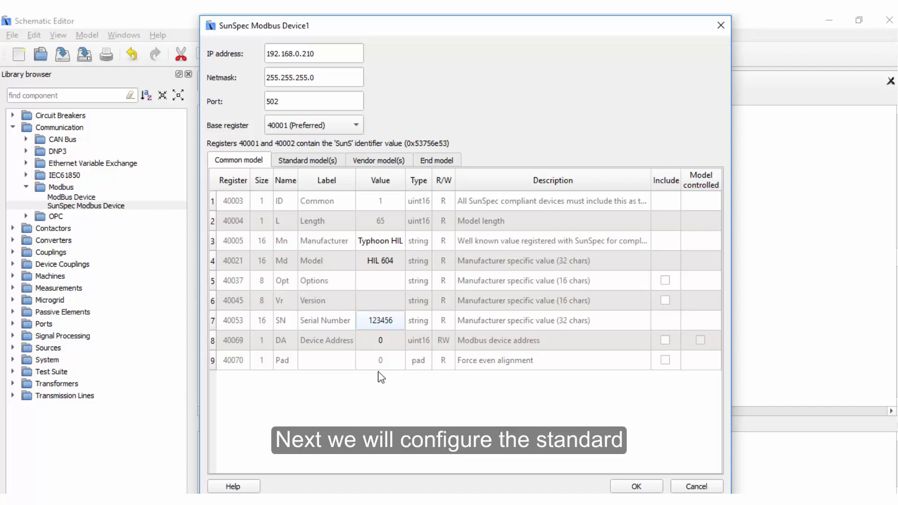
- In the three-phase inverter standard model, include the Phase Voltage AB, BC and CA registers and make them model controlled
{"action": "left_click", "coordinate": [314, 164]}
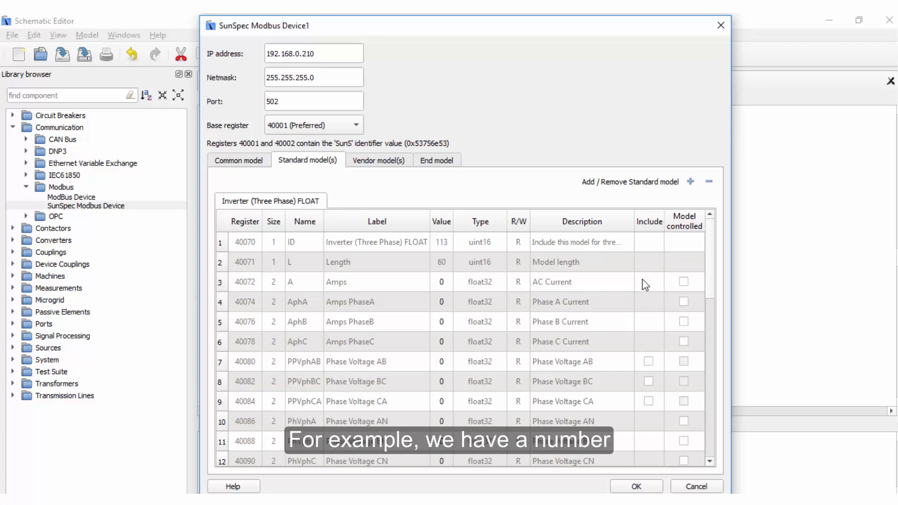
{"action": "scroll", "coordinate": [375, 290], "scroll_direction": "down", "scroll_amount": 3}
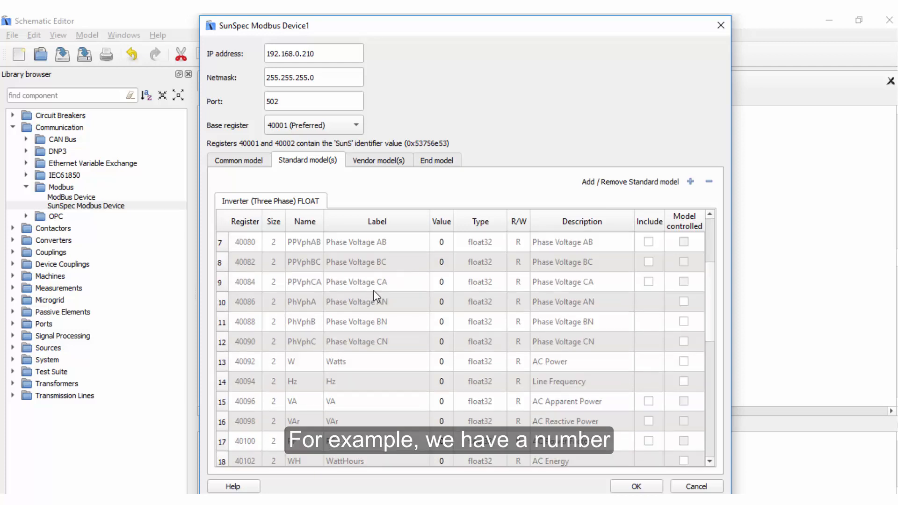
{"action": "scroll", "coordinate": [435, 282], "scroll_direction": "up", "scroll_amount": 3}
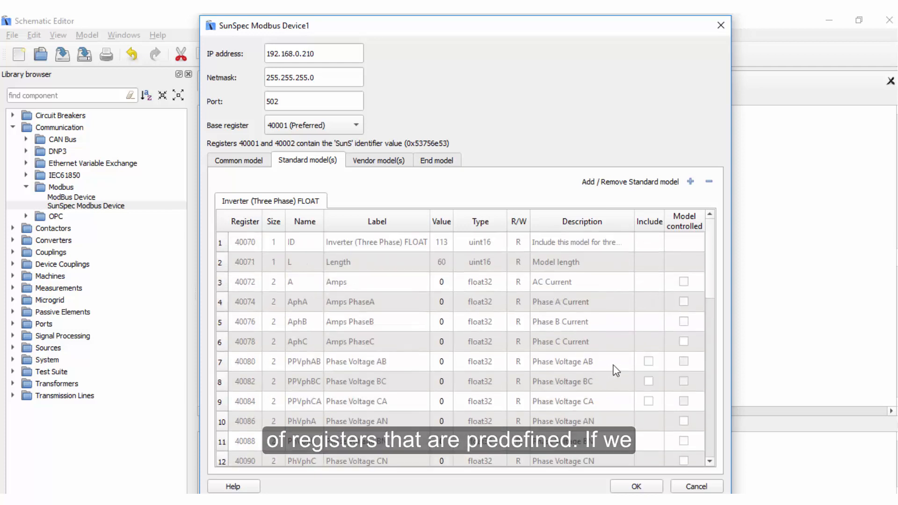
{"action": "left_click", "coordinate": [648, 361]}
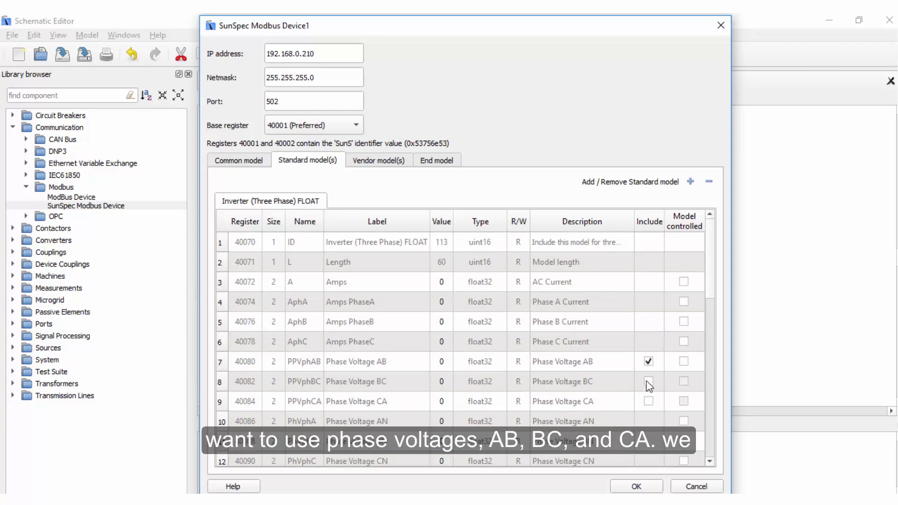
{"action": "left_click", "coordinate": [648, 381]}
{"action": "left_click", "coordinate": [648, 402]}
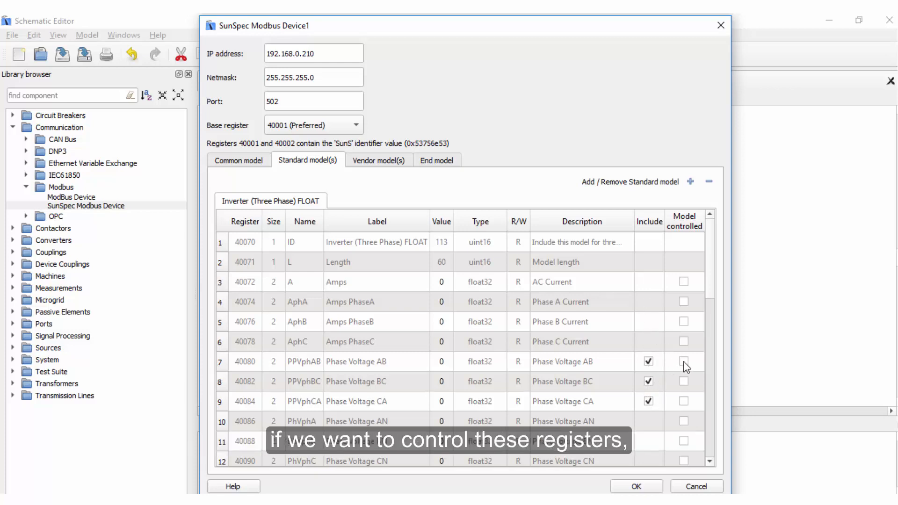
{"action": "left_click", "coordinate": [683, 380]}
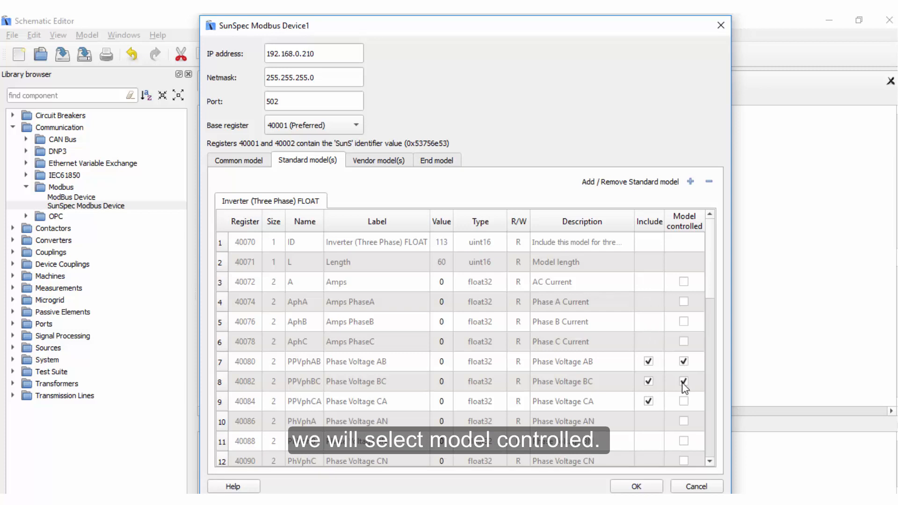
{"action": "left_click", "coordinate": [683, 401]}
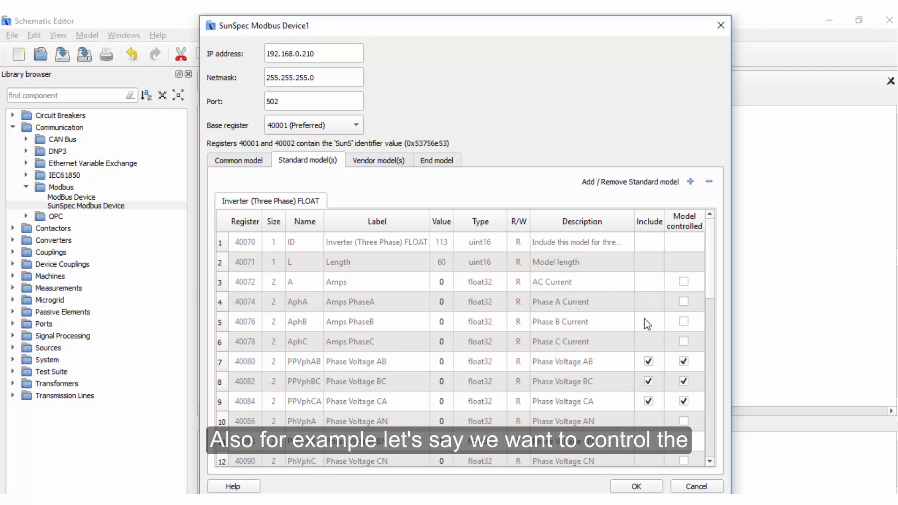
- Make the inverter model's Amps PhaseA, PhaseB, PhaseC and Watts registers model controlled
{"action": "left_click", "coordinate": [685, 302]}
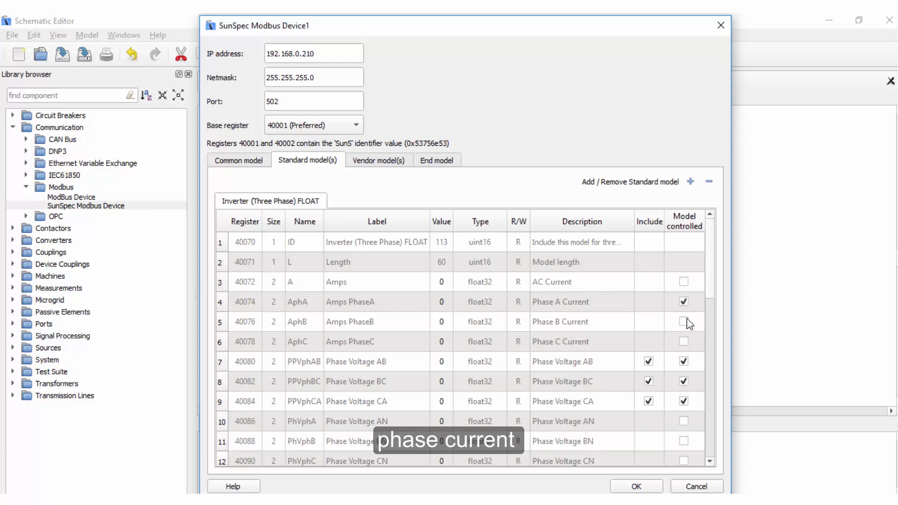
{"action": "left_click", "coordinate": [685, 321]}
{"action": "left_click", "coordinate": [683, 342]}
{"action": "scroll", "coordinate": [672, 321], "scroll_direction": "down", "scroll_amount": 3}
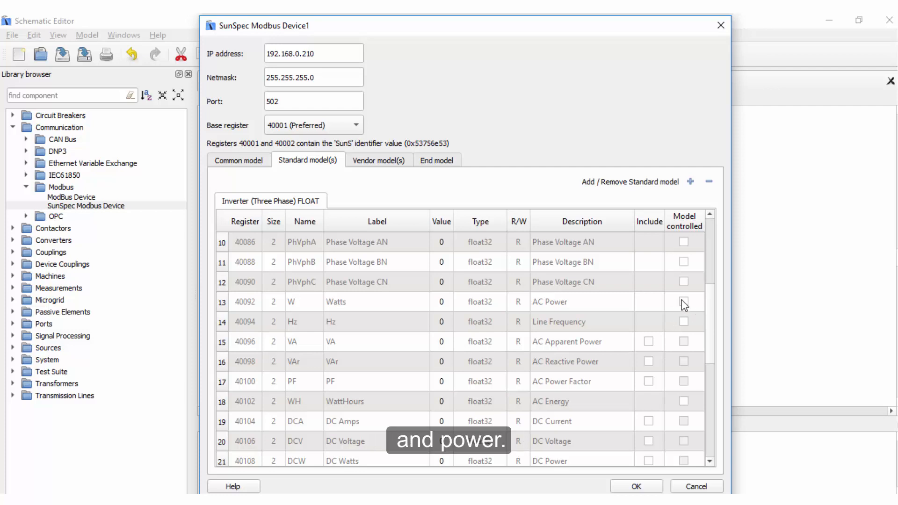
{"action": "left_click", "coordinate": [683, 302]}
- Set the default value of the inverter model's Amps register to 100
{"action": "scroll", "coordinate": [661, 313], "scroll_direction": "up", "scroll_amount": 2}
{"action": "scroll", "coordinate": [603, 295], "scroll_direction": "up", "scroll_amount": 1}
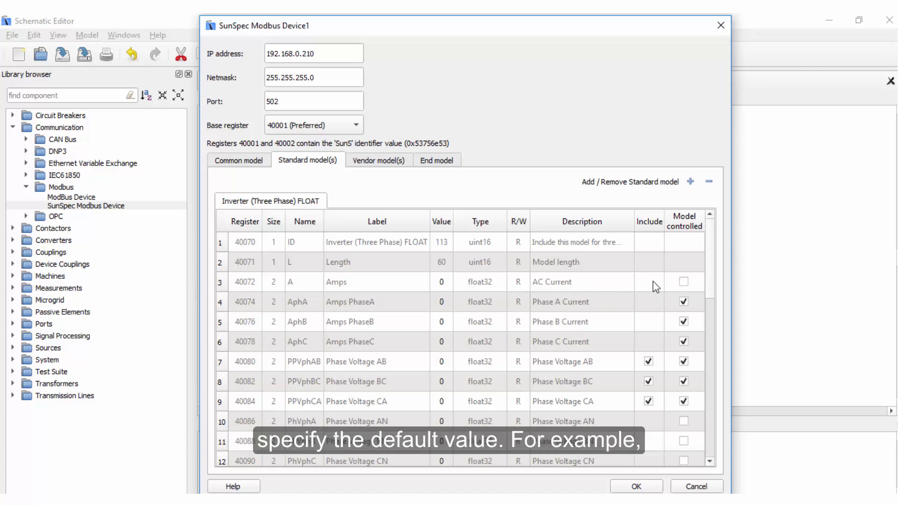
{"action": "double_click", "coordinate": [440, 284]}
{"action": "type", "text": "100"}
- Set the Cabinet Temperature register's default value to 30 and accept the device configuration
{"action": "scroll", "coordinate": [454, 297], "scroll_direction": "down", "scroll_amount": 4}
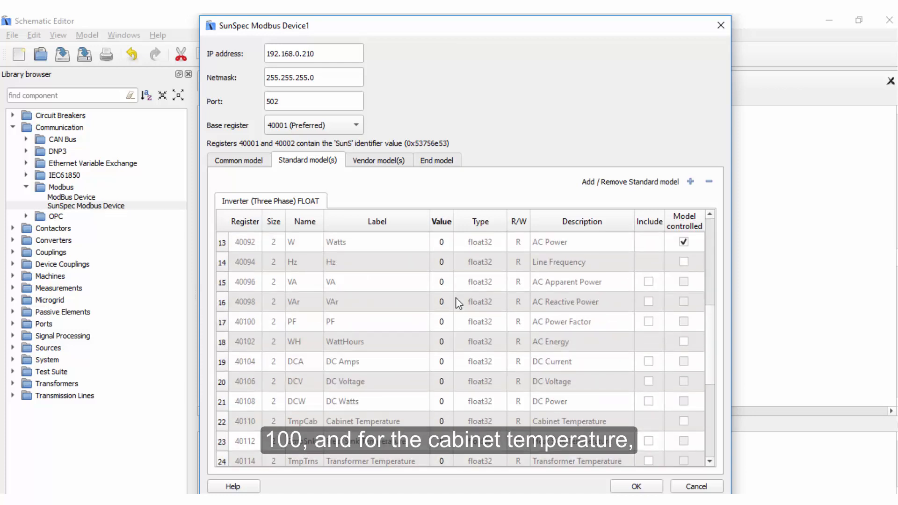
{"action": "scroll", "coordinate": [456, 298], "scroll_direction": "down", "scroll_amount": 2}
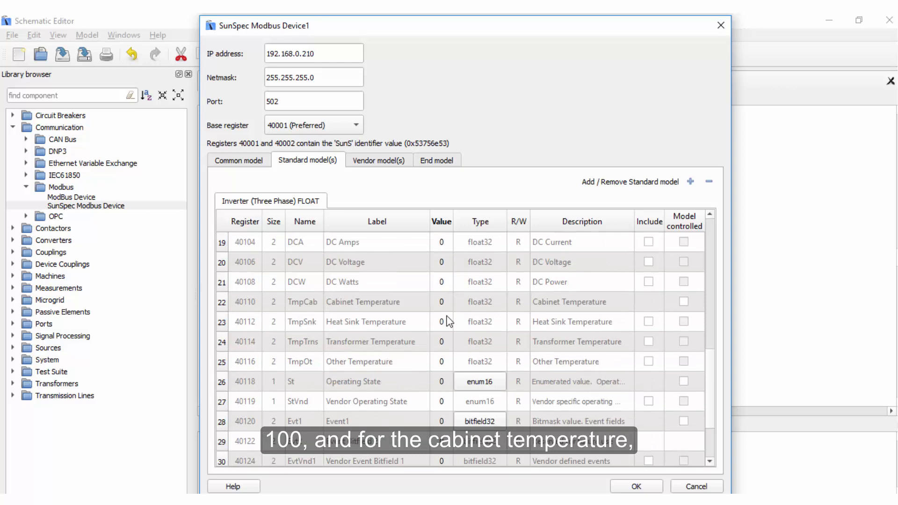
{"action": "double_click", "coordinate": [443, 306]}
{"action": "type", "text": "30"}
{"action": "key", "text": "Return"}
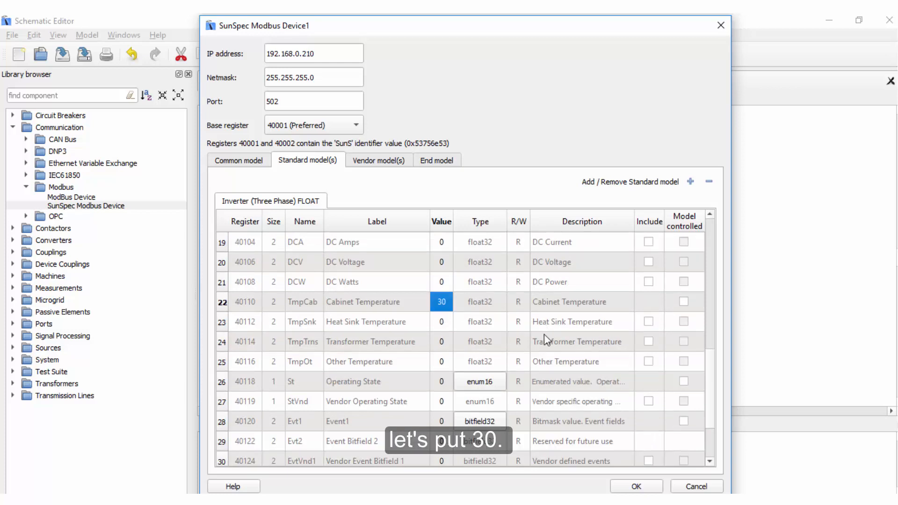
{"action": "scroll", "coordinate": [541, 335], "scroll_direction": "up", "scroll_amount": 6}
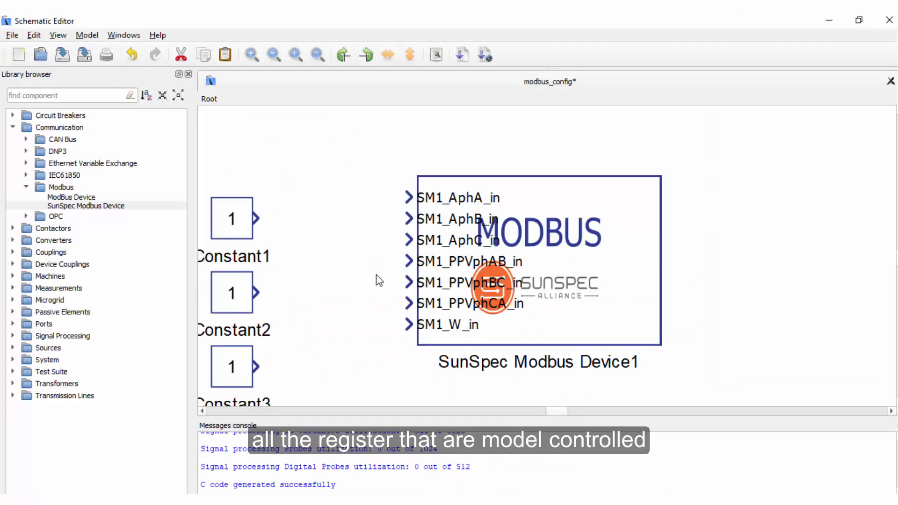
- Align Constant1 with the device's first input and wire it to the AphA, AphB, AphC and PPVphAB inputs
{"action": "left_click", "coordinate": [412, 194]}
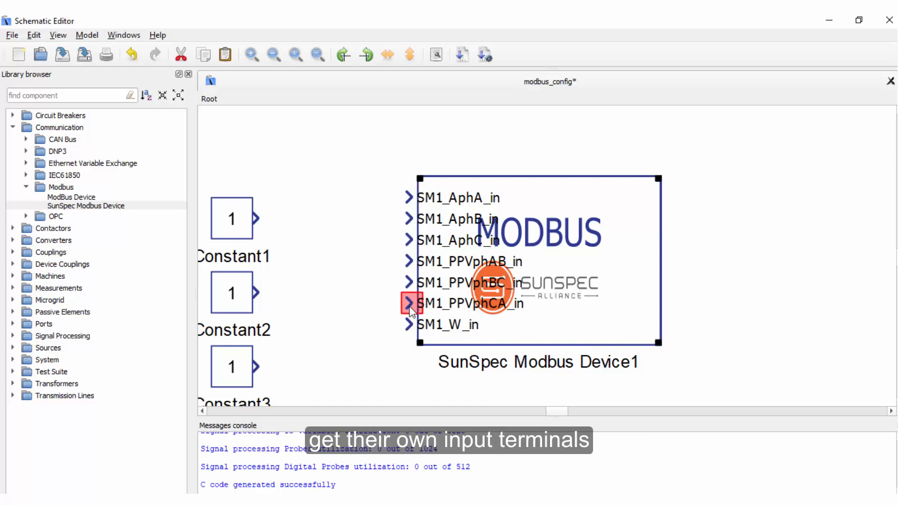
{"action": "left_click", "coordinate": [202, 246]}
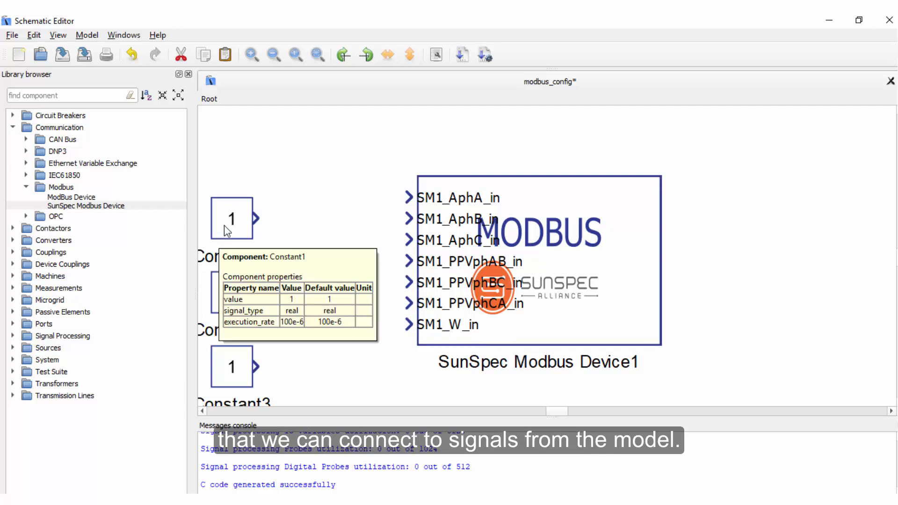
{"action": "mouse_move", "coordinate": [223, 225]}
{"action": "left_mouse_down"}
{"action": "mouse_move", "coordinate": [225, 204]}
{"action": "mouse_move", "coordinate": [411, 196]}
{"action": "mouse_move", "coordinate": [345, 223]}
{"action": "mouse_move", "coordinate": [327, 196]}
{"action": "left_mouse_up"}
{"action": "mouse_move", "coordinate": [408, 240]}
{"action": "left_mouse_down"}
{"action": "mouse_move", "coordinate": [355, 245]}
{"action": "mouse_move", "coordinate": [328, 219]}
{"action": "left_mouse_up"}
{"action": "left_click_drag", "start_coordinate": [411, 263], "coordinate": [327, 240]}
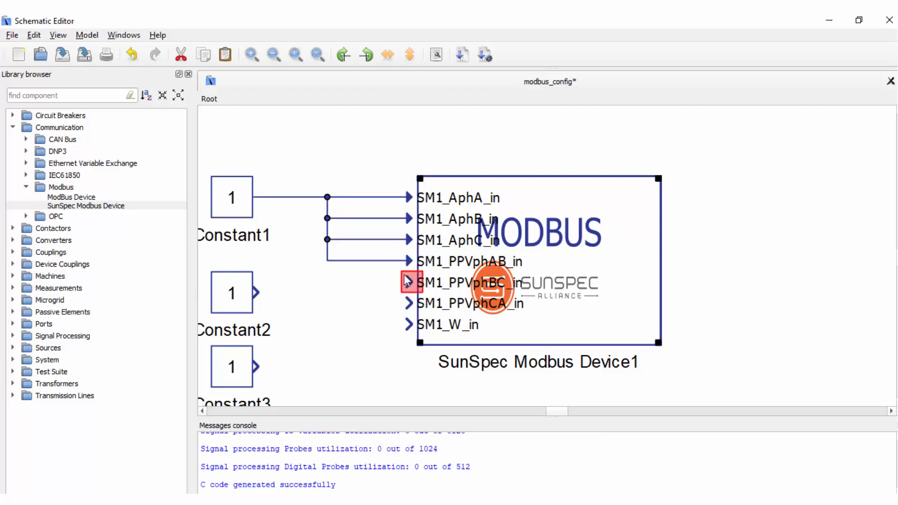
- Delete Constant3, set Constant2 to 2, and wire Constant2 to the PPVphBC, PPVphCA and W inputs
{"action": "left_click", "coordinate": [233, 367]}
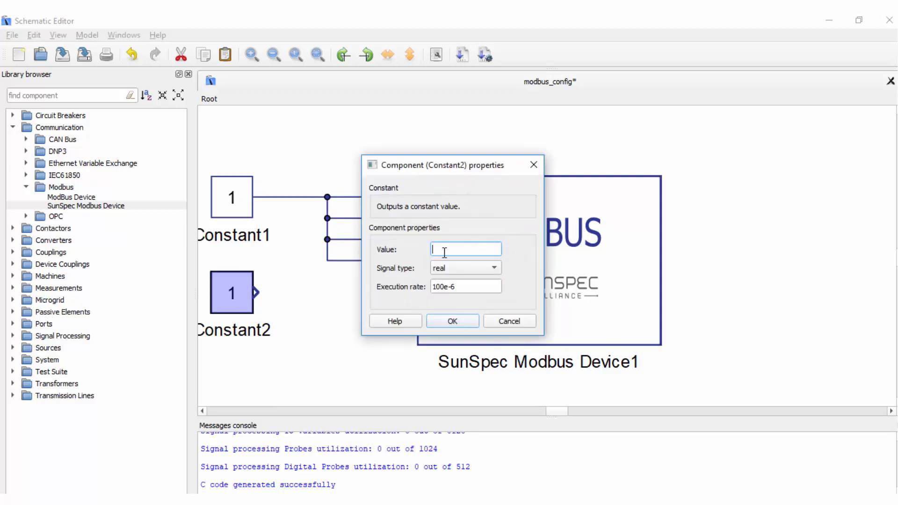
{"action": "type", "text": "2"}
{"action": "key", "text": "Return"}
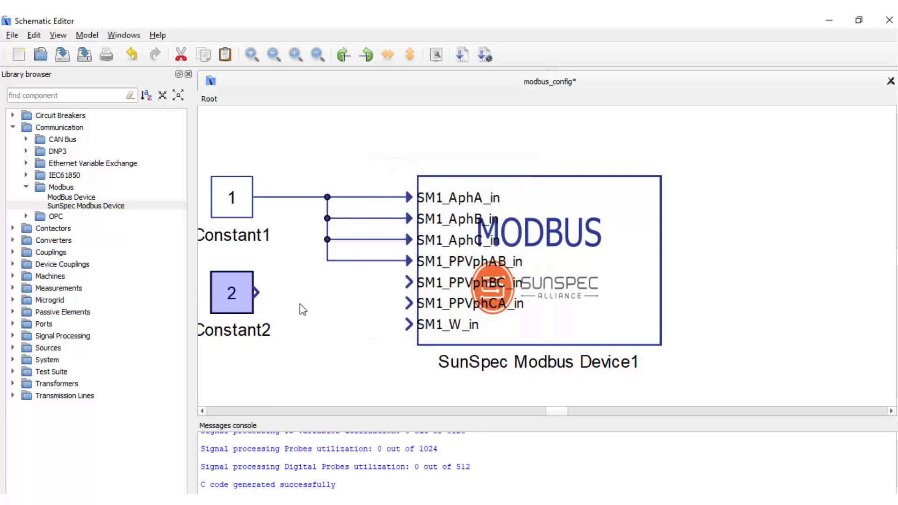
{"action": "left_click_drag", "start_coordinate": [256, 293], "coordinate": [410, 303]}
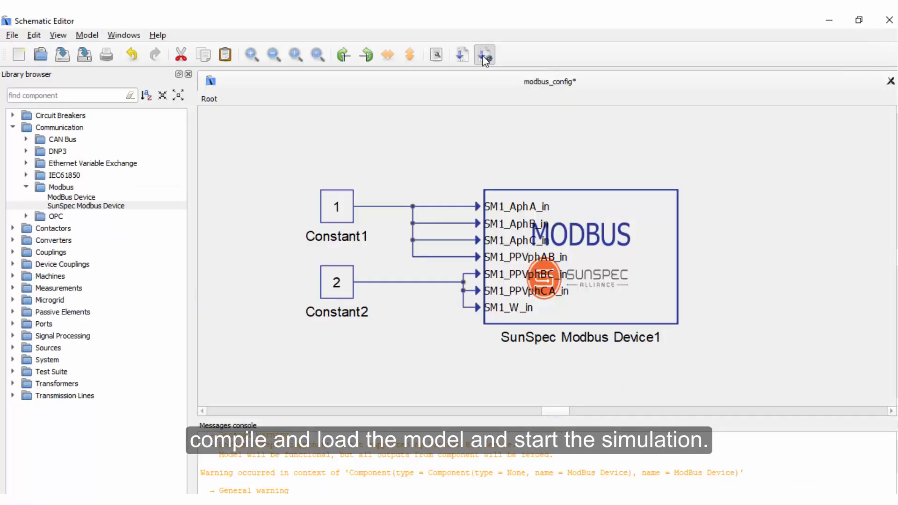
- Compile the model and load it into HIL SCADA, and launch the SunSpec Dashboard application
{"action": "left_click", "coordinate": [483, 56]}
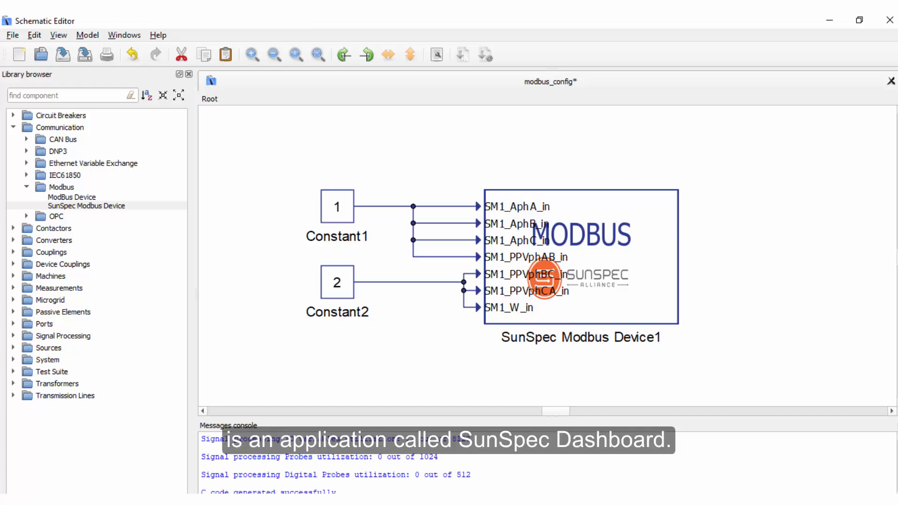
{"action": "key", "text": "super"}
{"action": "type", "text": "sun"}
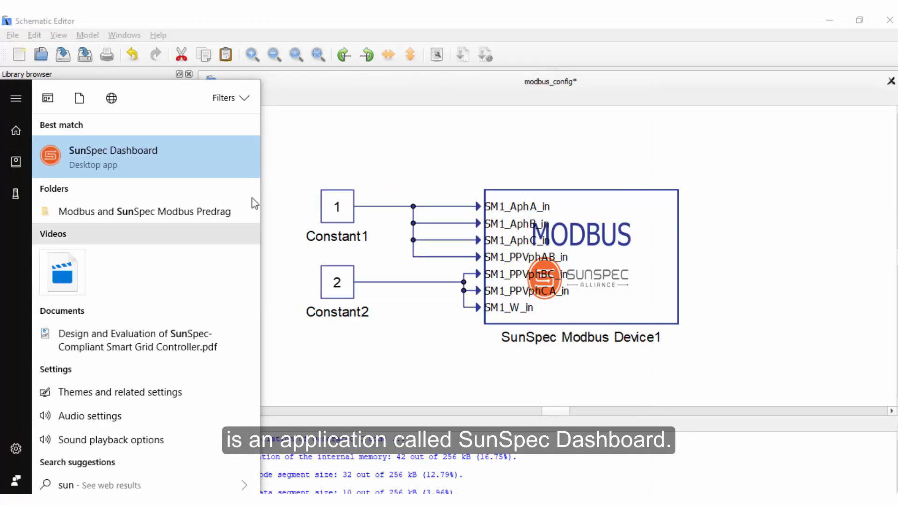
{"action": "left_click", "coordinate": [181, 157]}
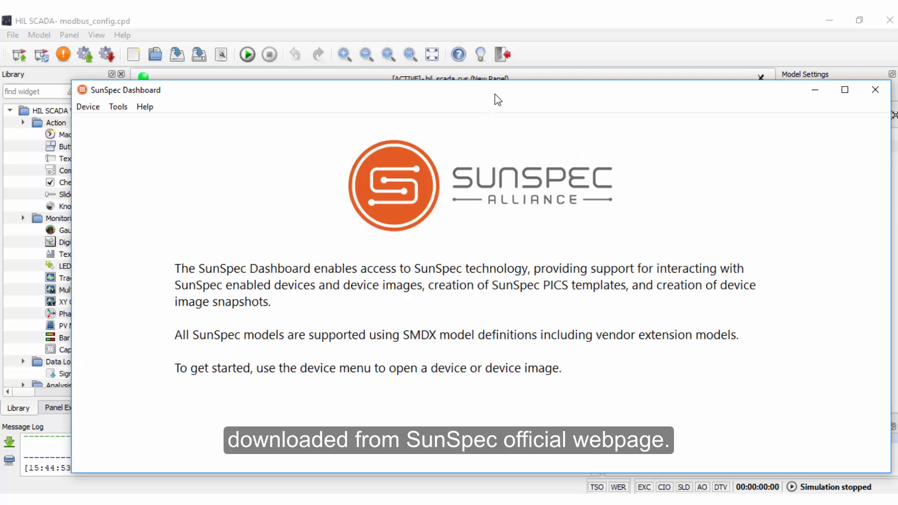
{"action": "left_click_drag", "start_coordinate": [495, 94], "coordinate": [485, 71]}
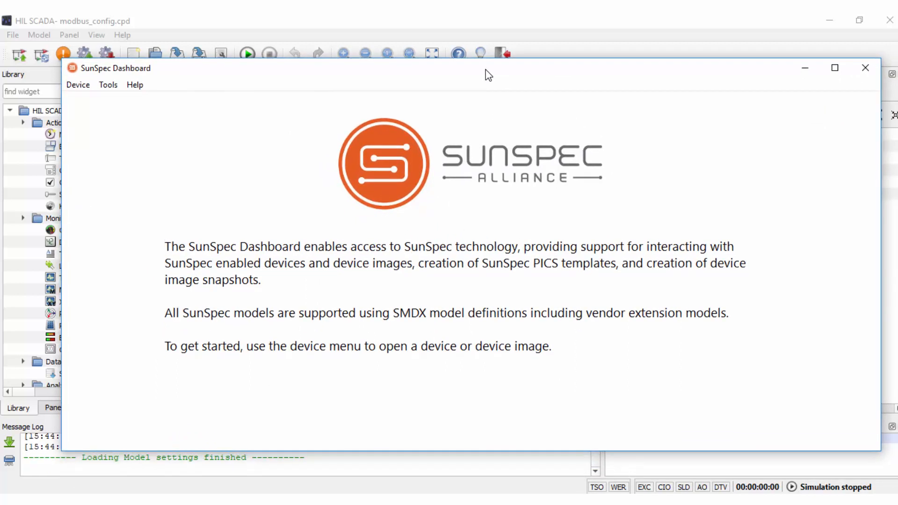
- Return to HIL SCADA and start the simulation of the modbus_config model
{"action": "left_click", "coordinate": [511, 29]}
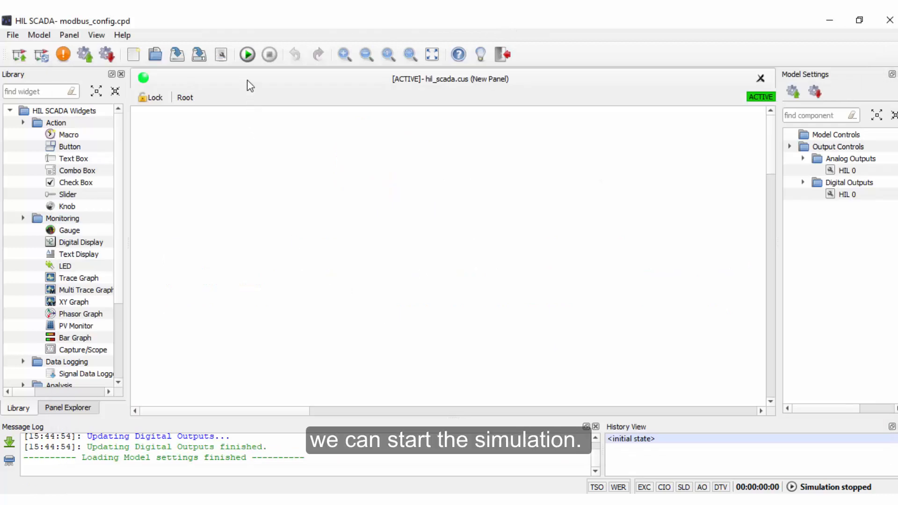
{"action": "left_click", "coordinate": [247, 55]}
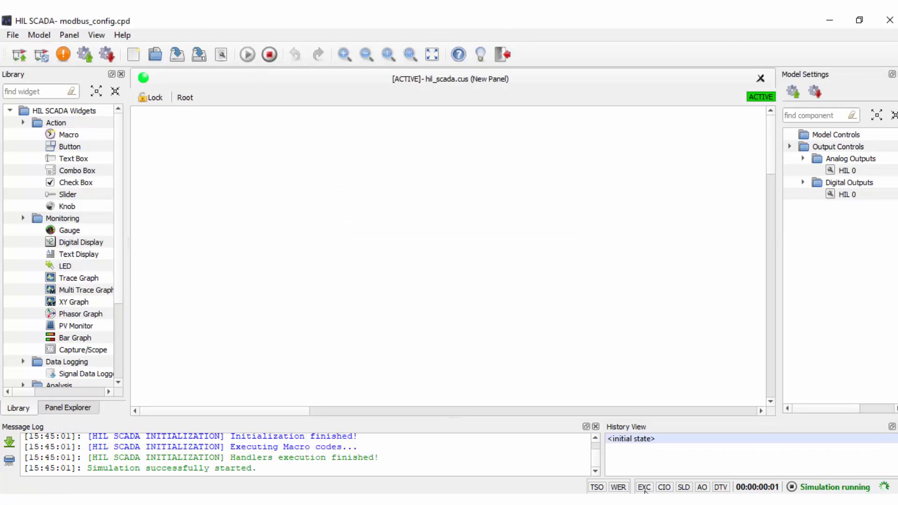
- In SunSpec Dashboard, open a device over TCP with IP address 192.168.0.210, port 502, slave ID 1 and timeout 2
{"action": "key", "text": "alt+Tab"}
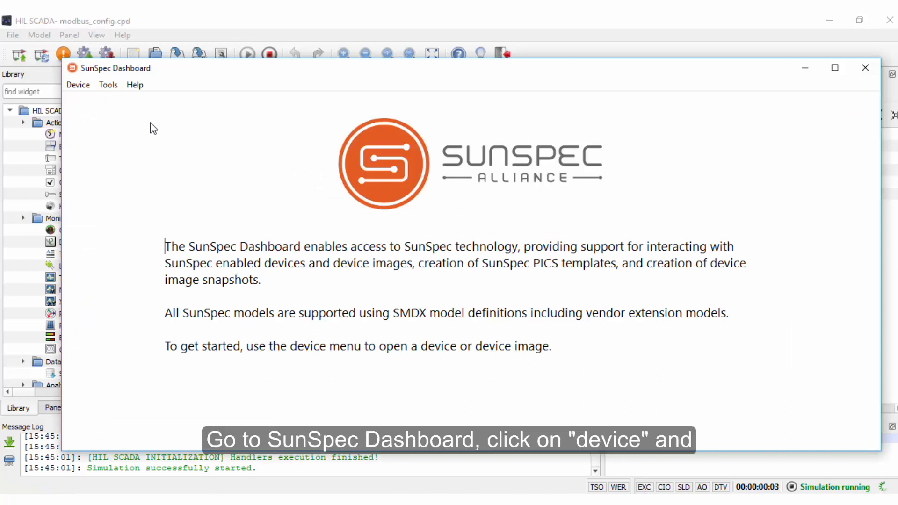
{"action": "left_click", "coordinate": [78, 87]}
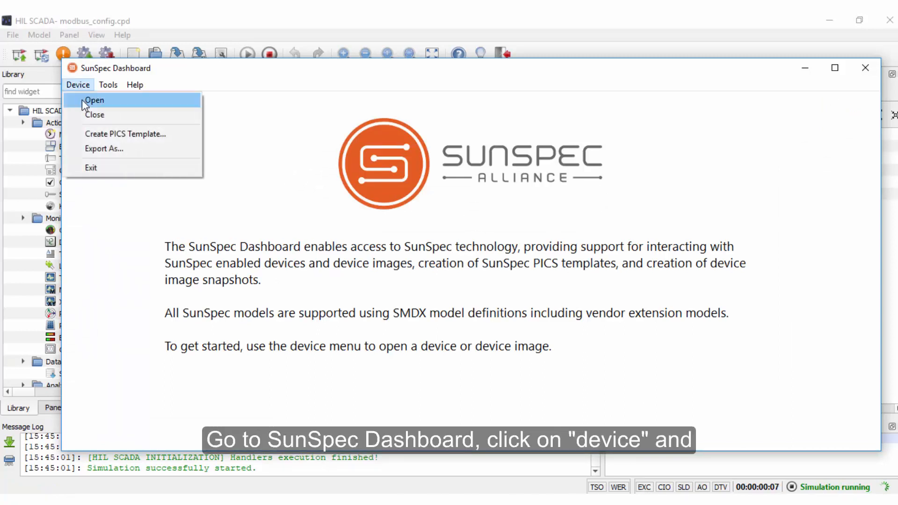
{"action": "left_click", "coordinate": [93, 100]}
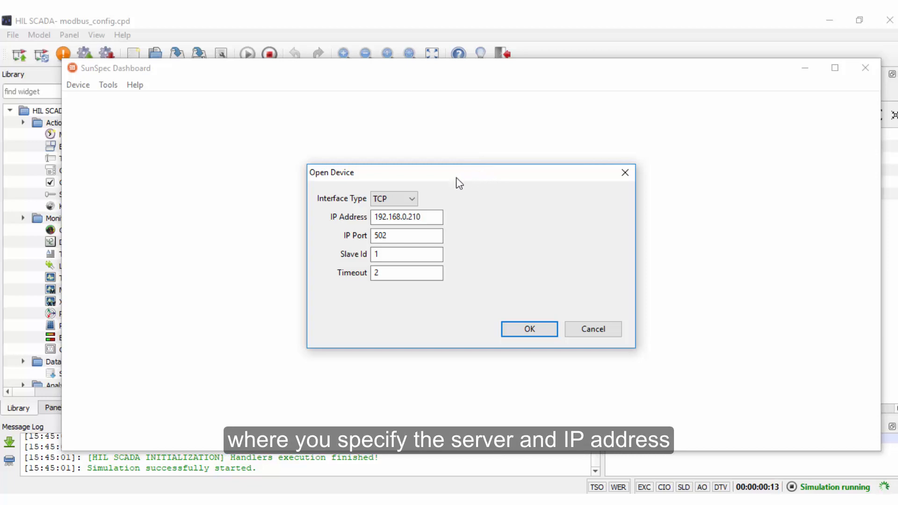
{"action": "left_click", "coordinate": [405, 199]}
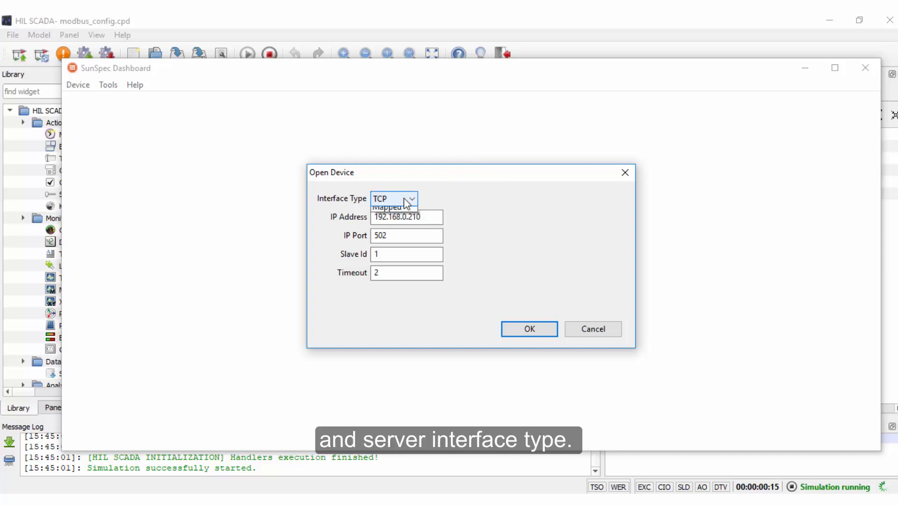
{"action": "left_click", "coordinate": [393, 223]}
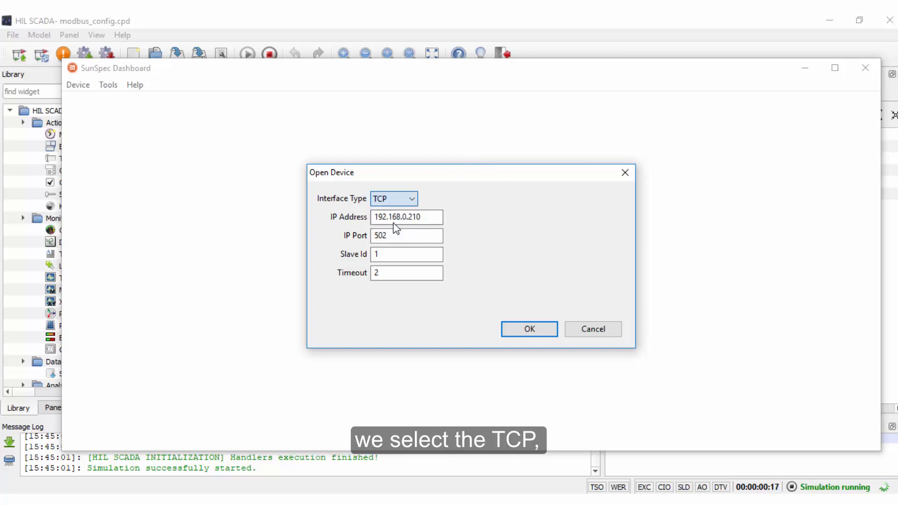
{"action": "left_click", "coordinate": [422, 217]}
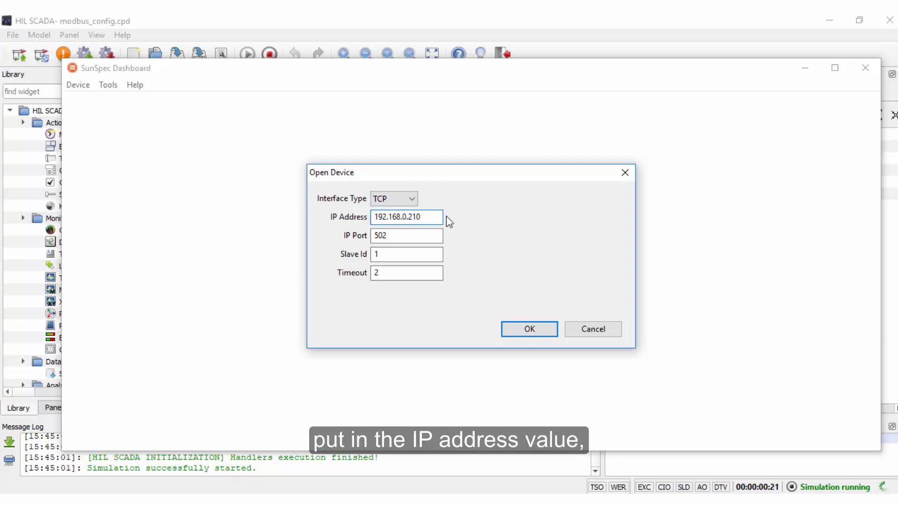
{"action": "left_click", "coordinate": [417, 233]}
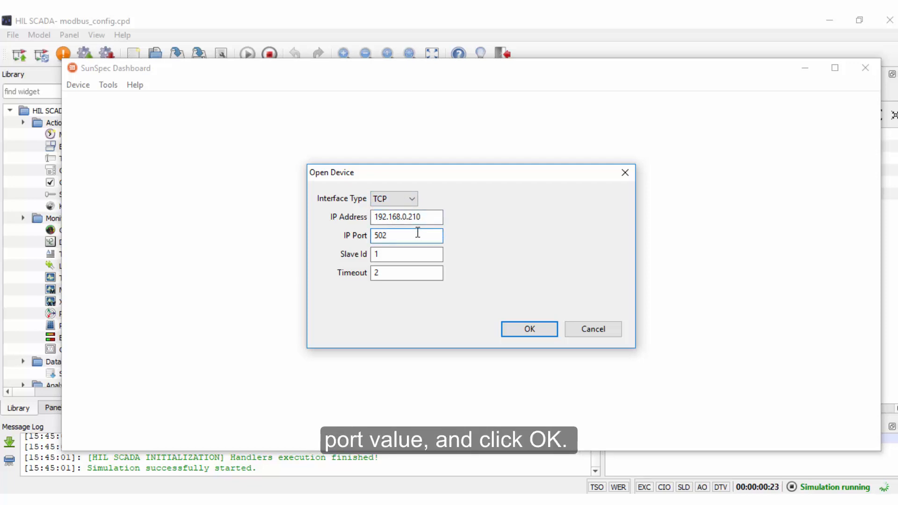
{"action": "left_click", "coordinate": [540, 332]}
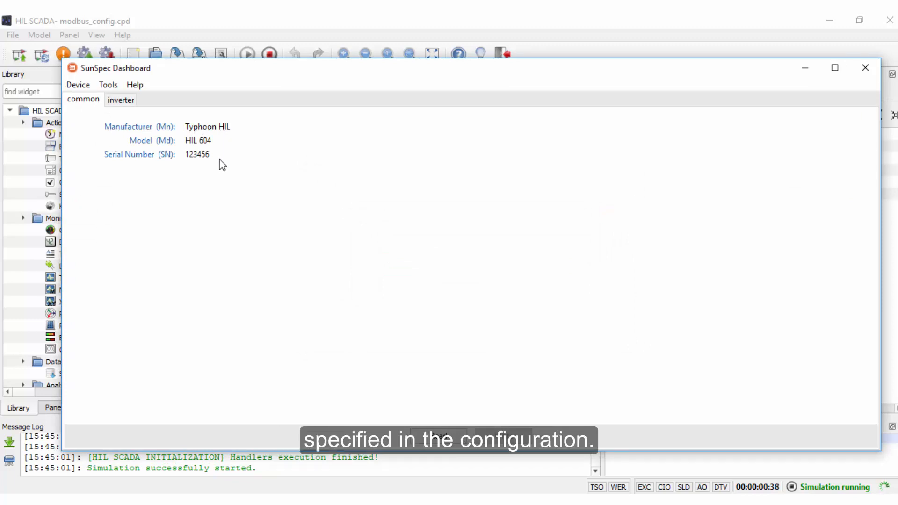
- View the connected device's inverter registers and read their values again
{"action": "left_click", "coordinate": [124, 104]}
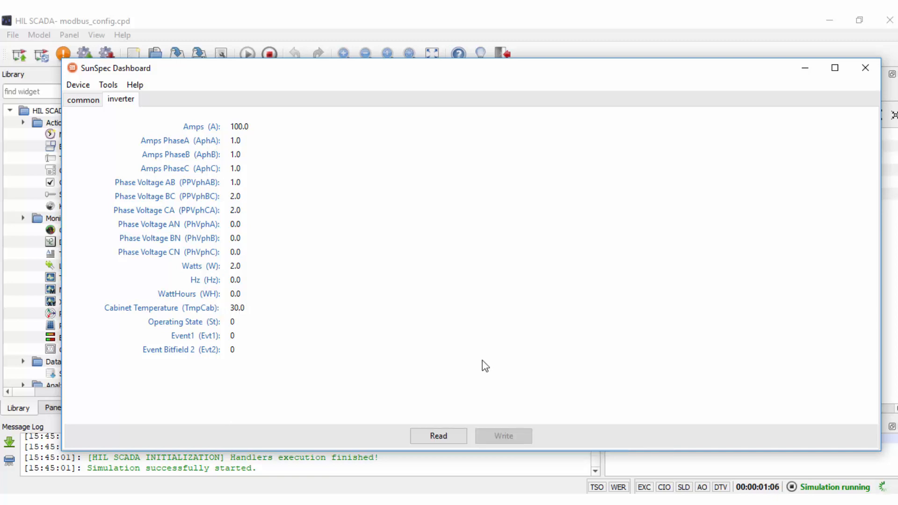
{"action": "left_click", "coordinate": [439, 436]}
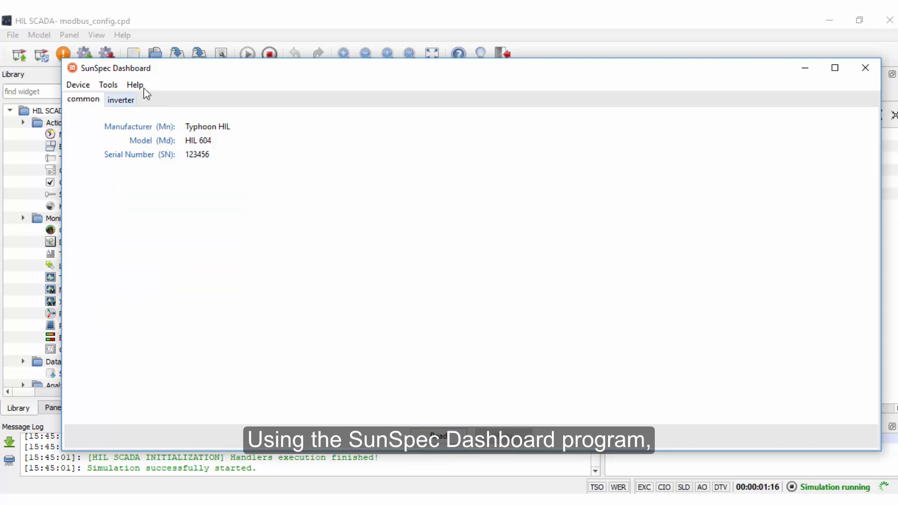